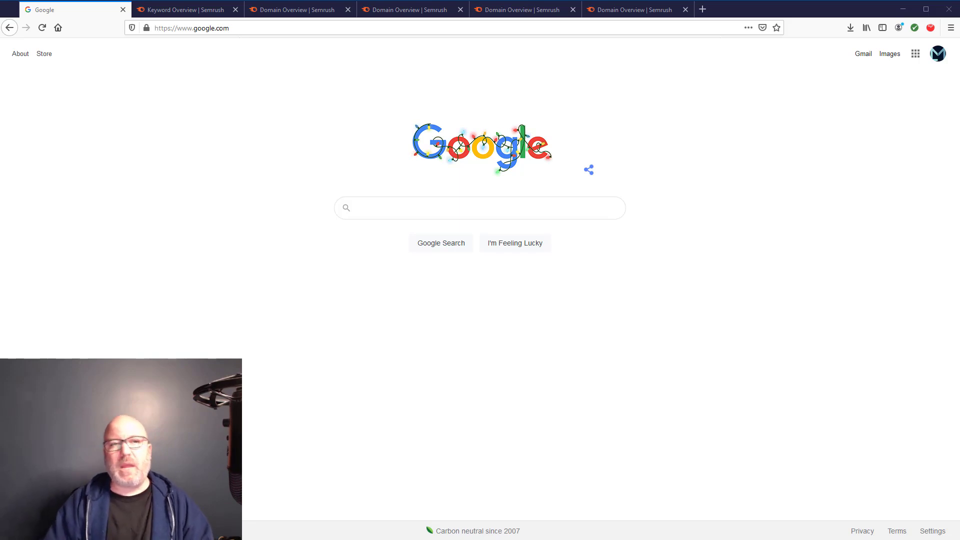
Analyze the keyword "order fulfillment" for the United States in Semrush Keyword Overview and review its metrics and related keywords
left_click(197, 11)
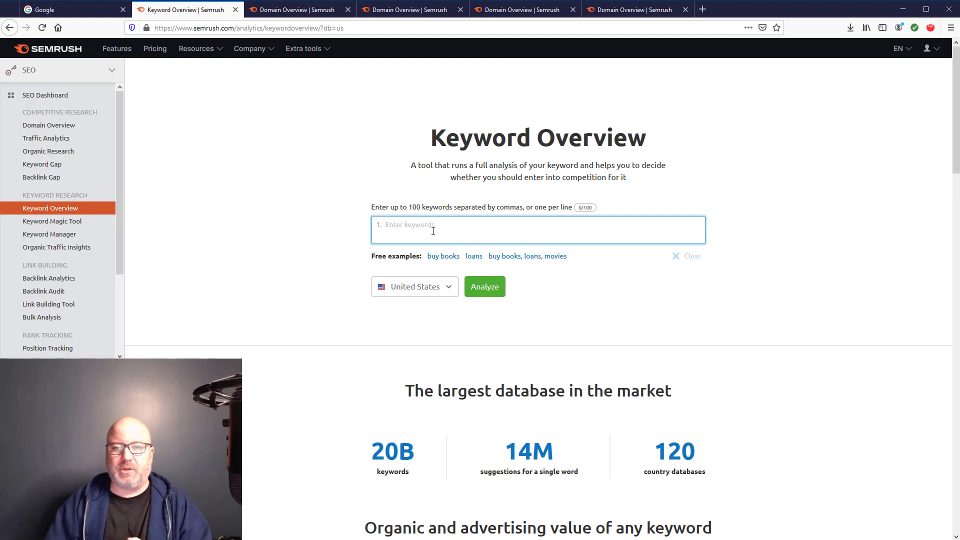
type("order")
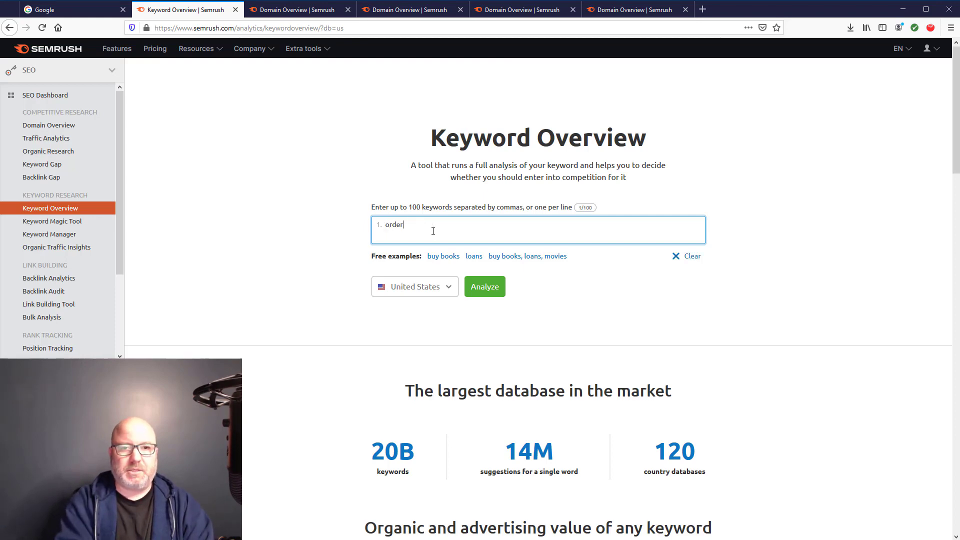
type(" fulfillment")
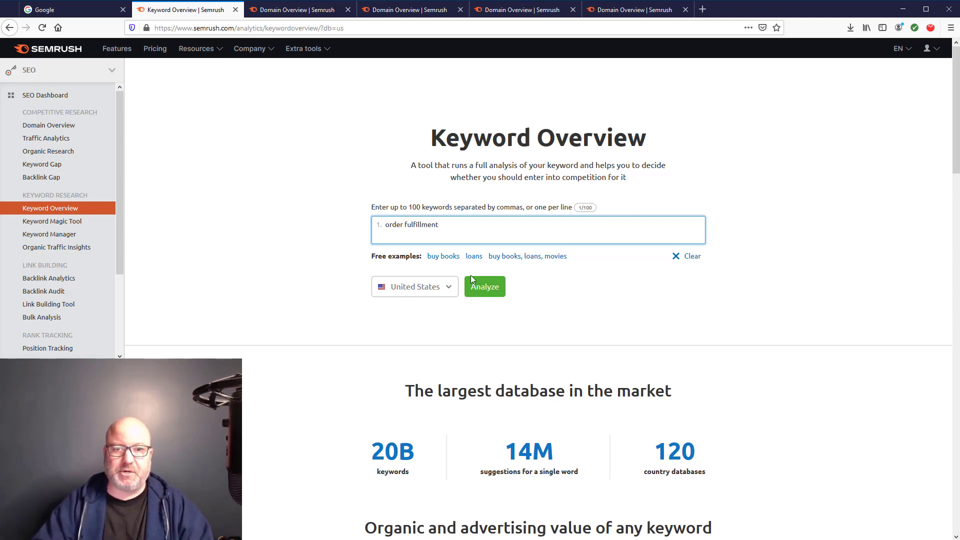
left_click(483, 290)
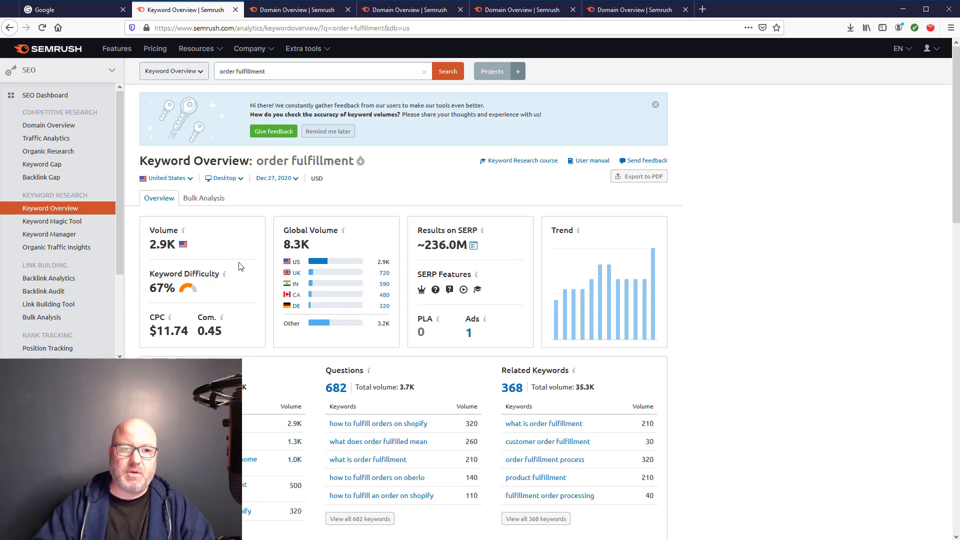
scroll(241, 267, "down", 4)
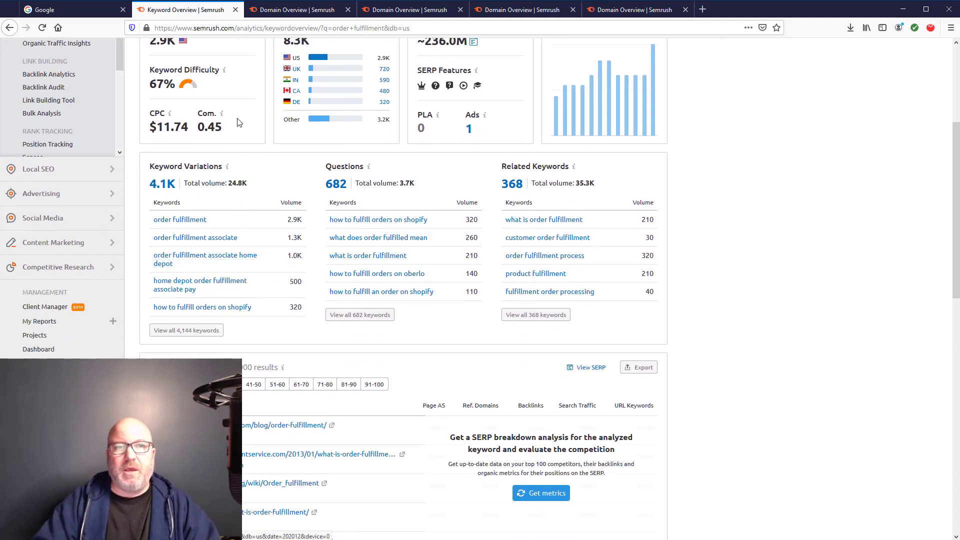
scroll(283, 272, "up", 3)
scroll(283, 272, "down", 2)
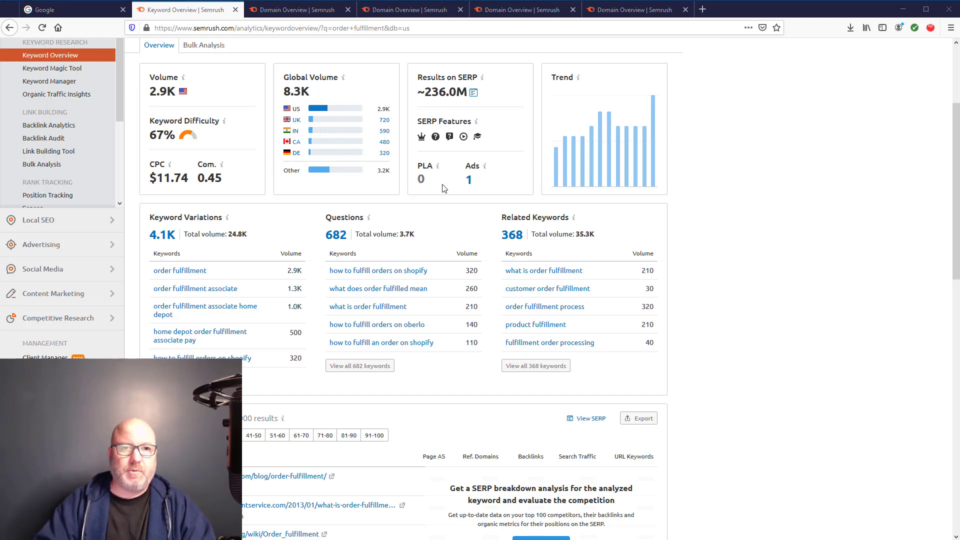
Copy the analyzed keyword "order fulfillment" from Semrush and search for it on Google
scroll(444, 187, "up", 3)
left_click_drag(276, 71, 217, 75)
key("ctrl+c")
left_click(70, 9)
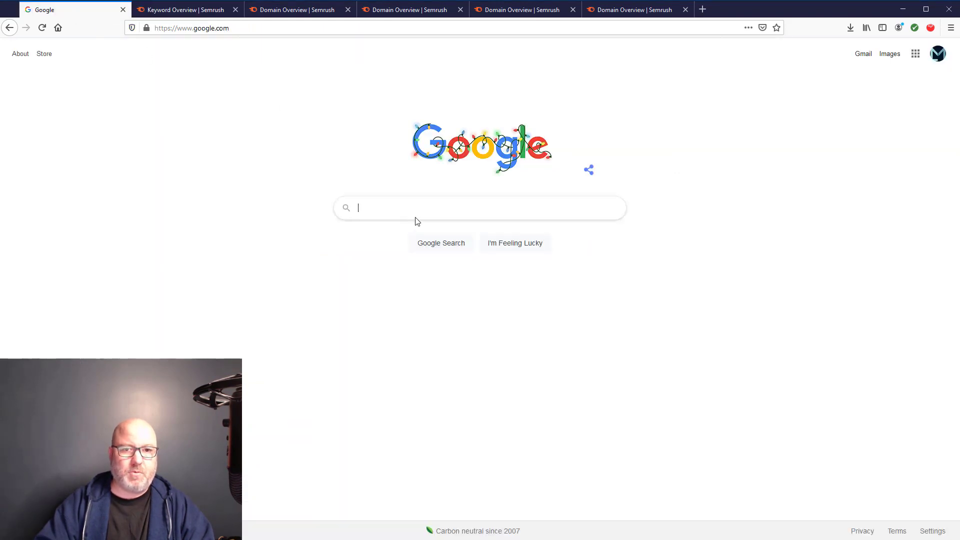
key("ctrl+v")
key("Return")
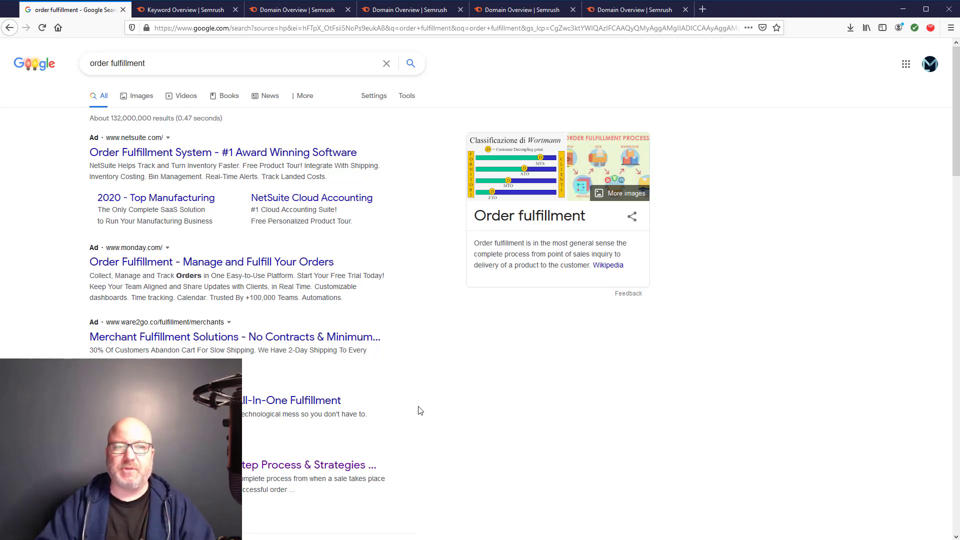
Open the organic results from shipbob.com and efulfillmentservice.com in separate new tabs, keeping the search results open
scroll(420, 410, "down", 4)
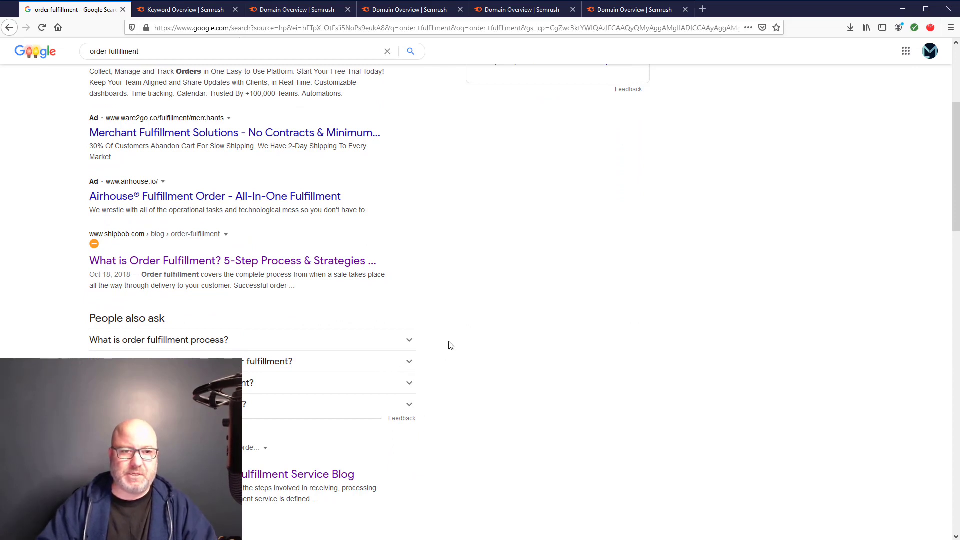
right_click(150, 265)
left_click(172, 275)
scroll(432, 330, "down", 3)
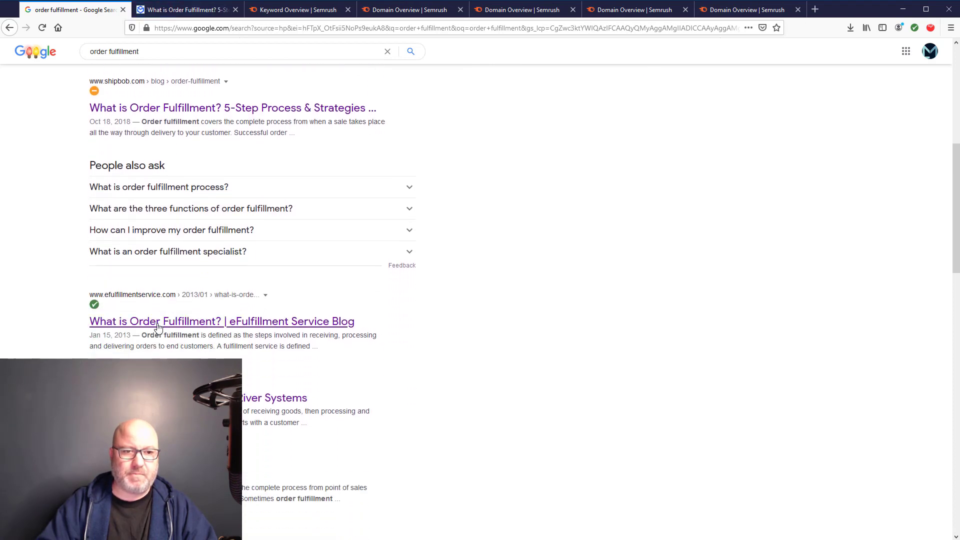
right_click(158, 327)
left_click(181, 334)
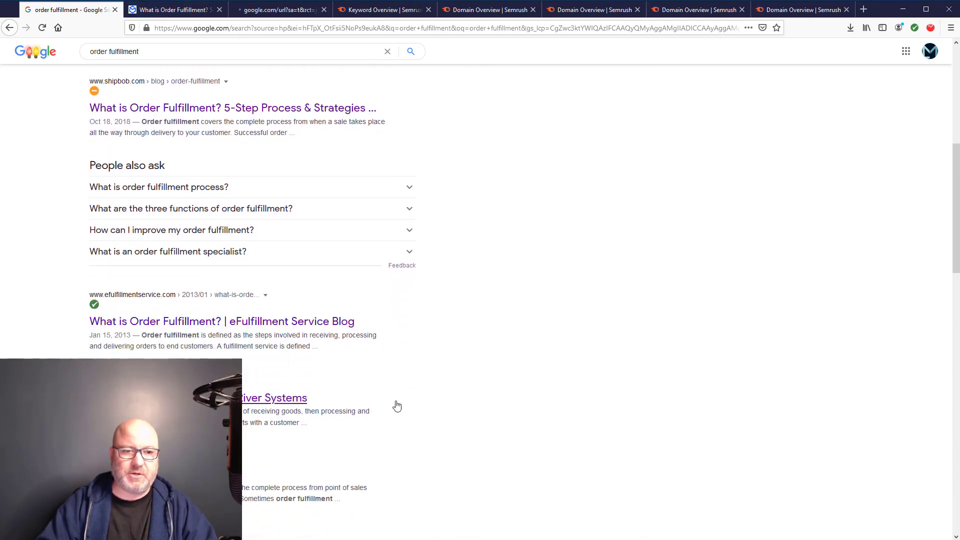
Look through the remaining first-page results and open the 6 River Systems article "What is order fulfillment?" in a new tab
scroll(394, 403, "down", 2)
scroll(397, 404, "down", 4)
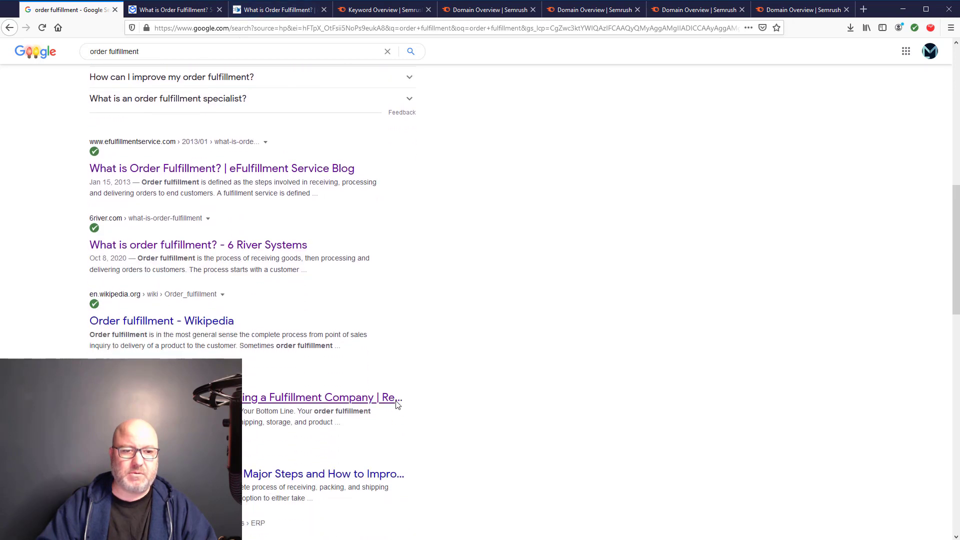
scroll(397, 405, "down", 2)
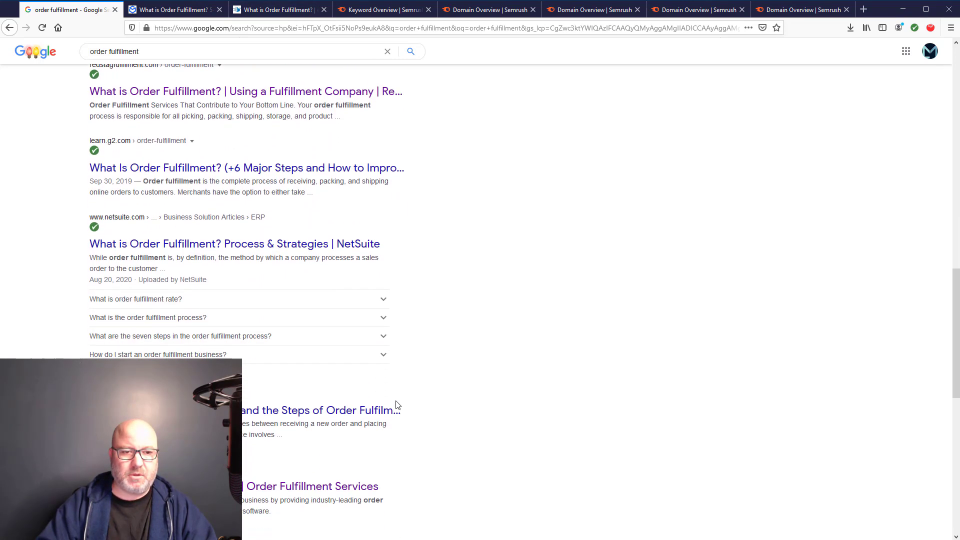
scroll(397, 405, "down", 2)
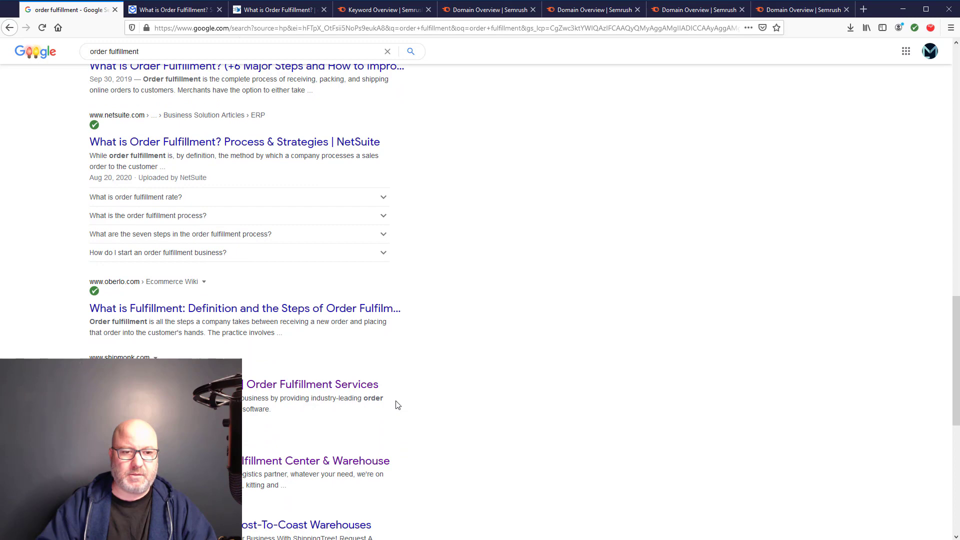
scroll(398, 405, "down", 2)
scroll(397, 405, "down", 1)
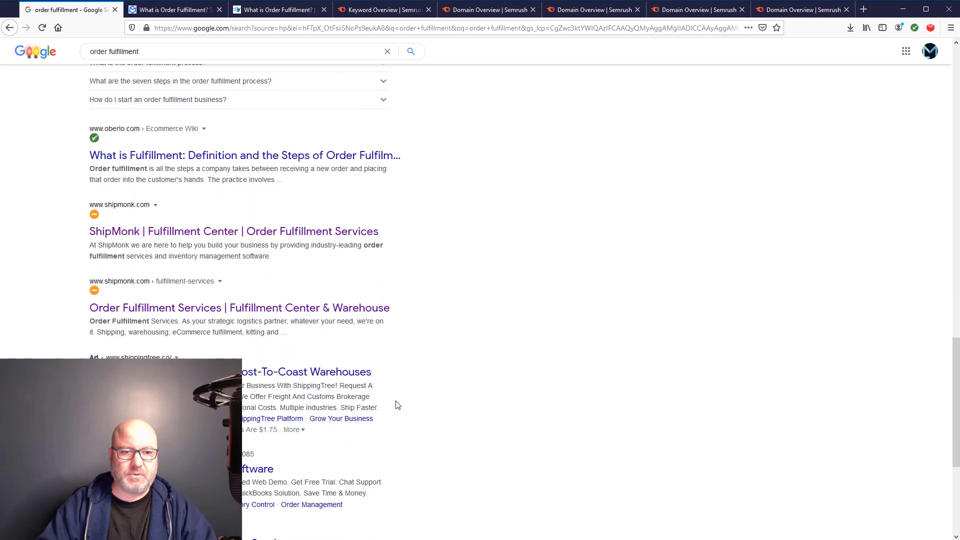
scroll(398, 405, "up", 13)
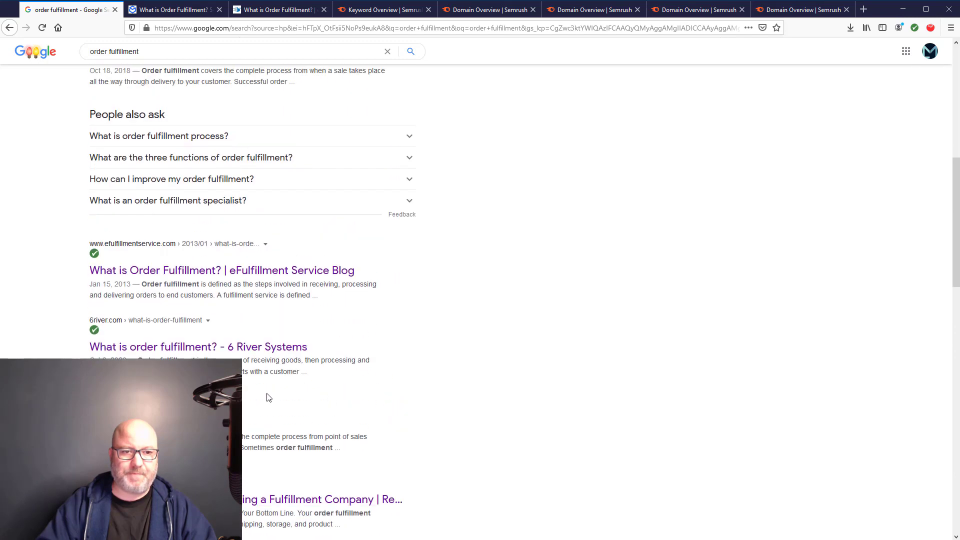
scroll(265, 396, "down", 1)
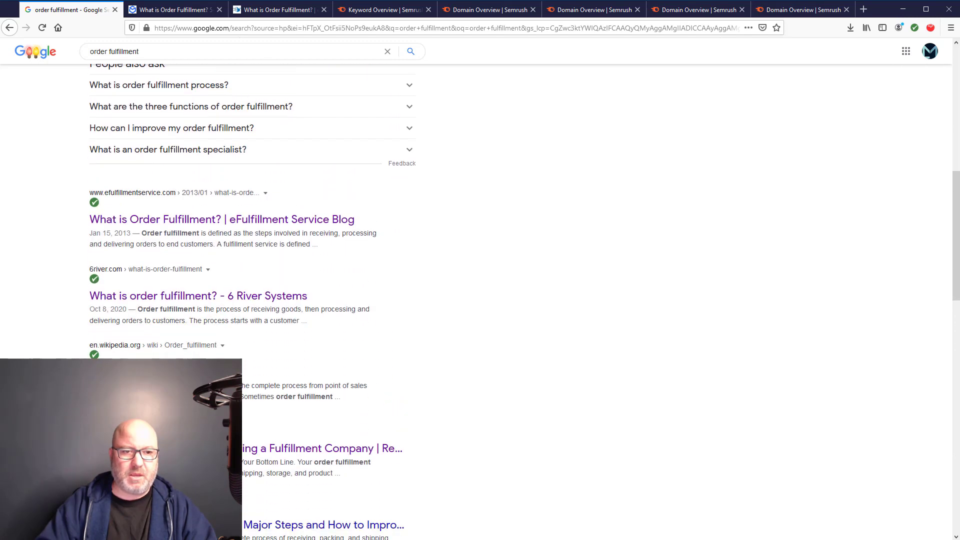
right_click(130, 304)
left_click(160, 310)
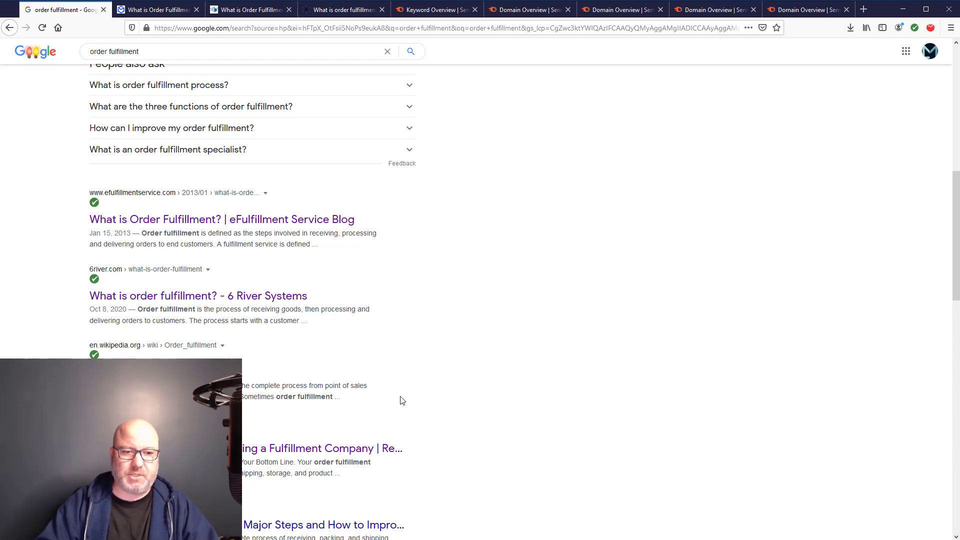
Examine which companies rank on the second page of results for "order fulfillment", and return to the first page
scroll(402, 400, "down", 2)
scroll(403, 401, "down", 12)
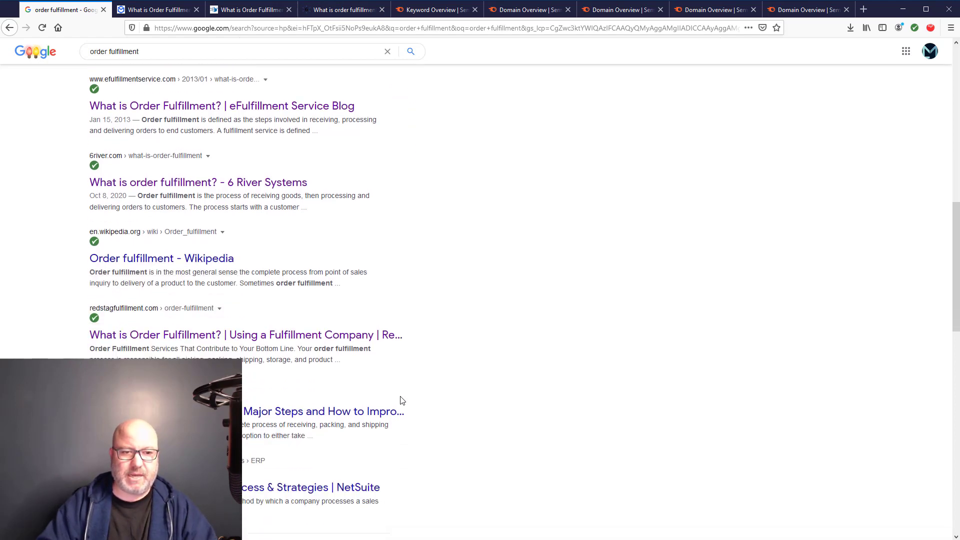
scroll(403, 400, "down", 5)
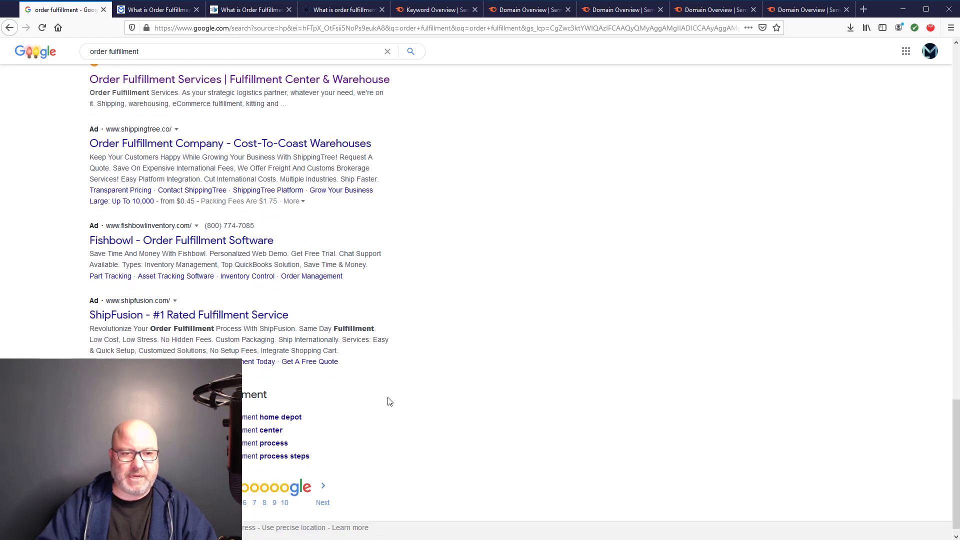
left_click(324, 490)
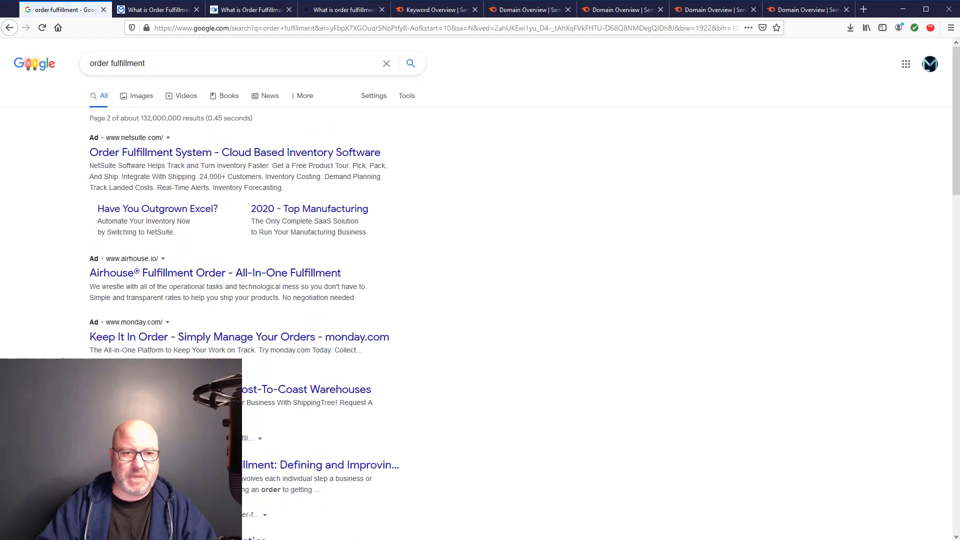
scroll(480, 300, "down", 4)
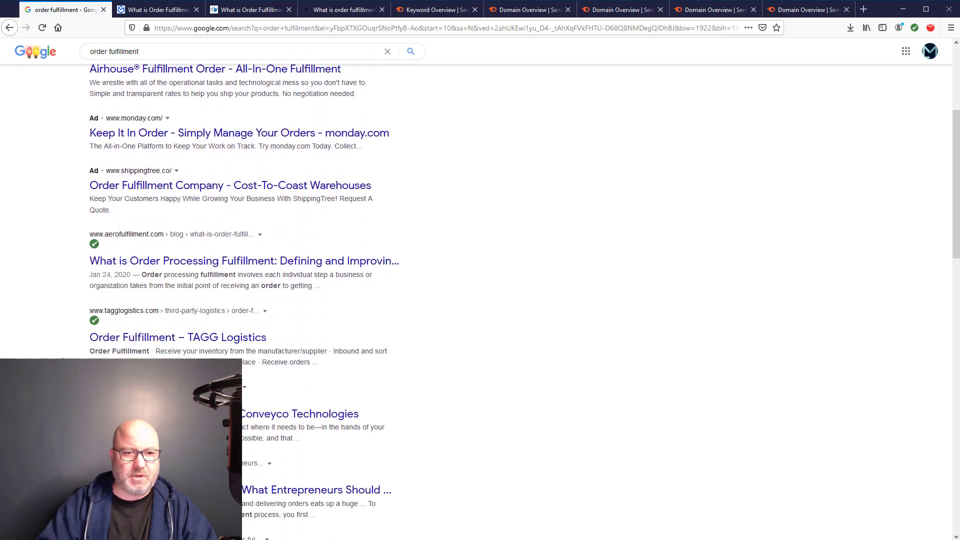
scroll(479, 300, "down", 3)
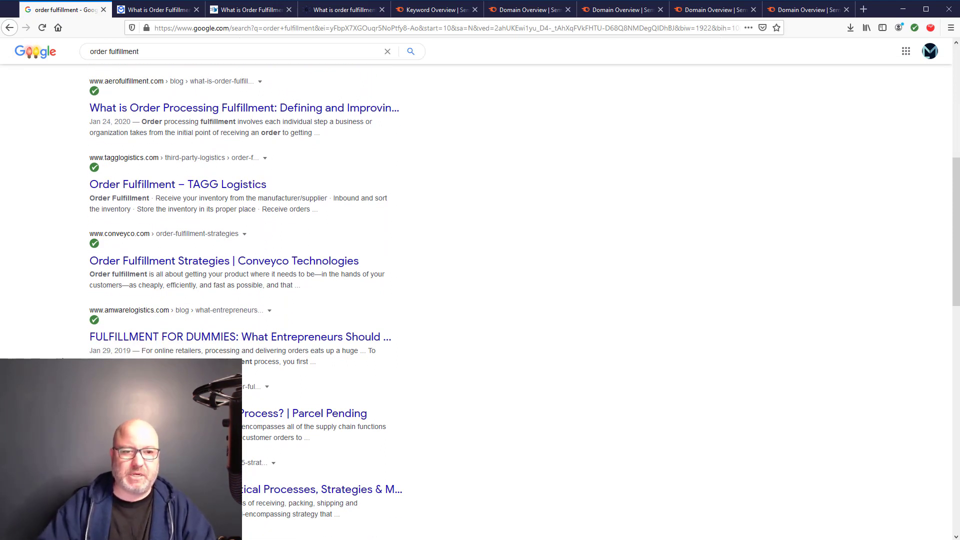
scroll(479, 300, "down", 4)
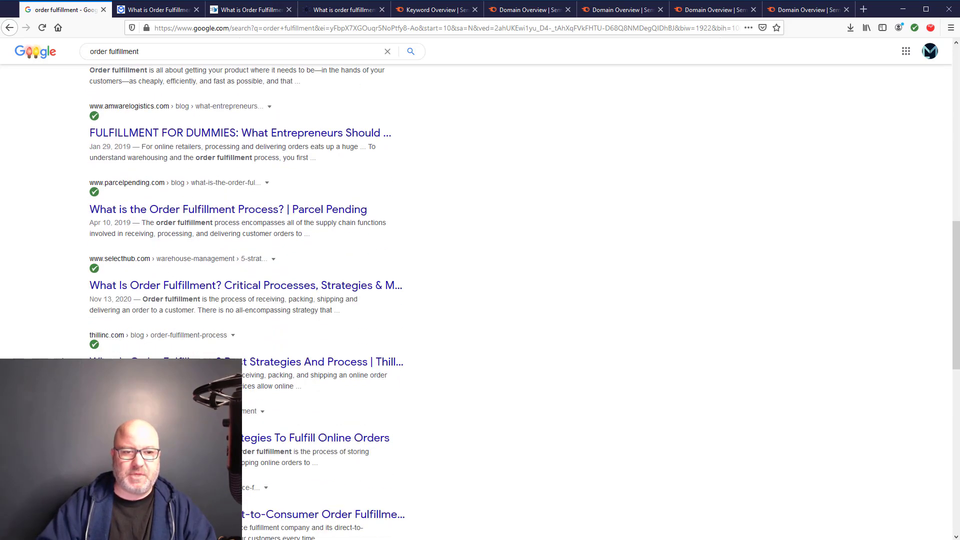
scroll(480, 300, "up", 10)
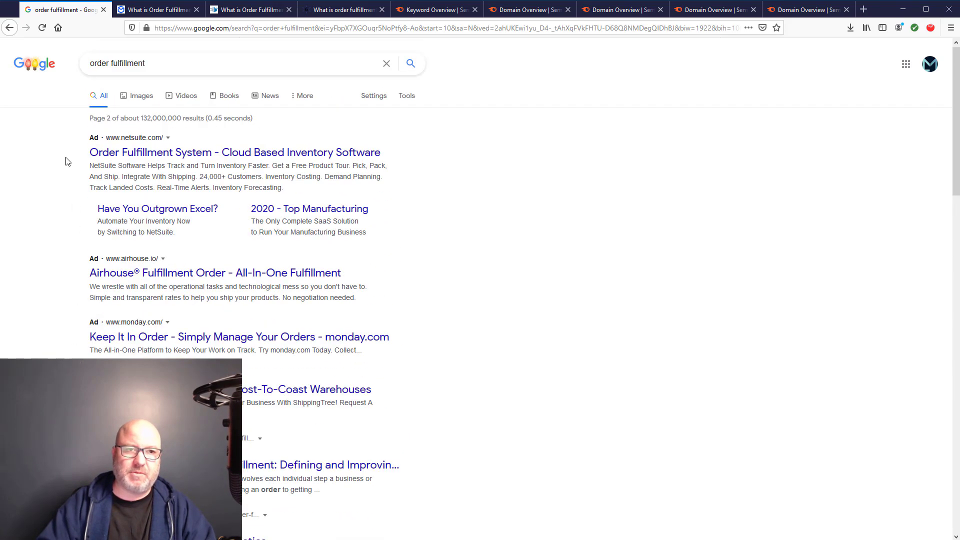
left_click(9, 28)
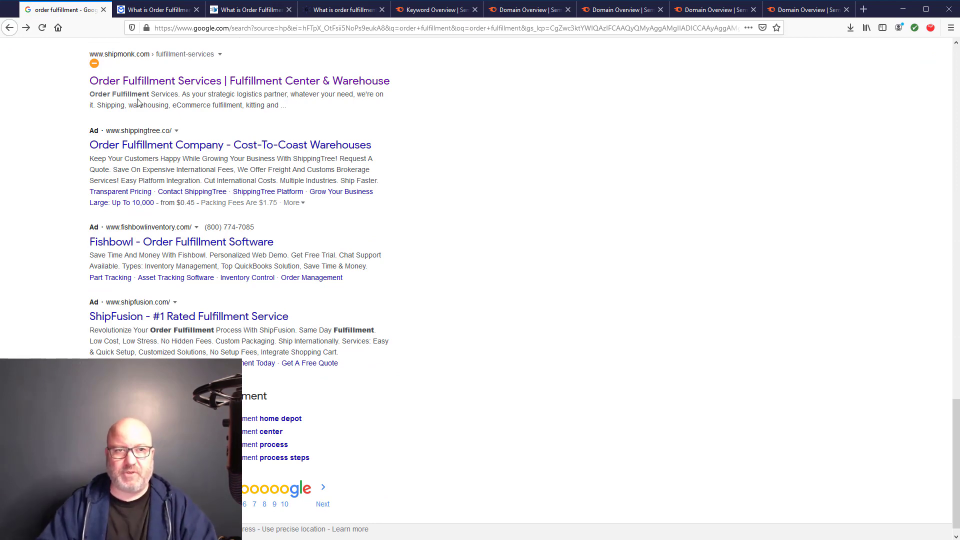
Go from the opened articles to the home pages of ShipBob, eFulfillment Service and 6 River Systems, each in its own tab
left_click(152, 9)
left_click(134, 64)
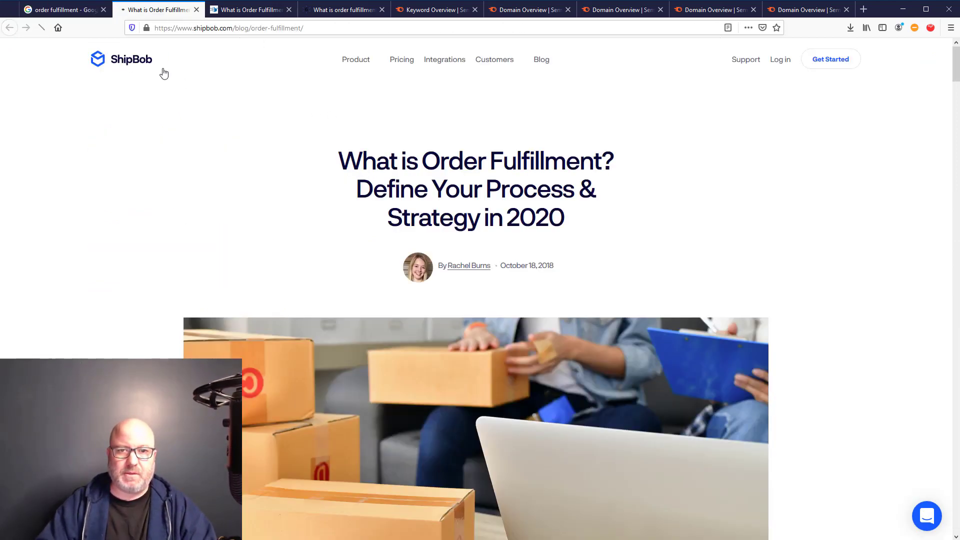
left_click(235, 11)
left_click(295, 63)
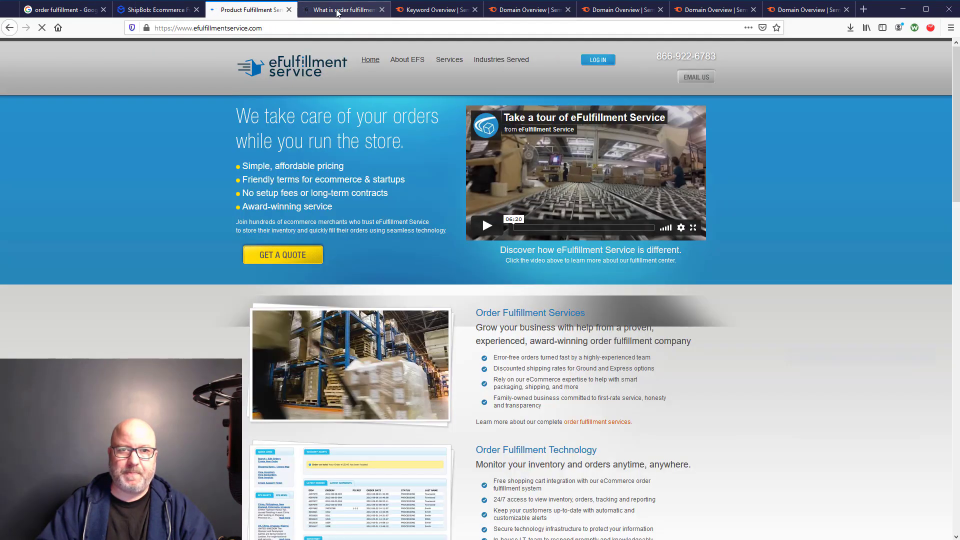
left_click(340, 9)
left_click(237, 94)
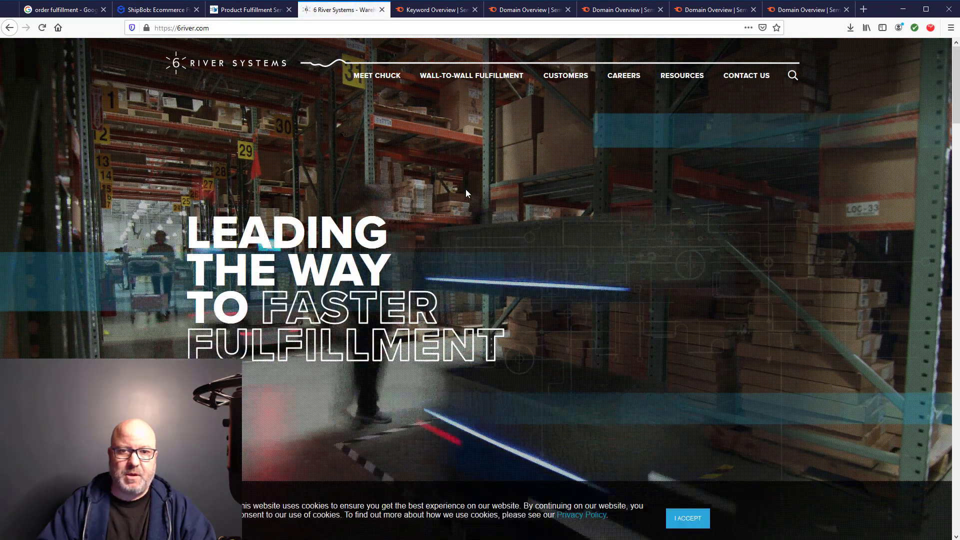
left_click(153, 9)
scroll(413, 273, "down", 2)
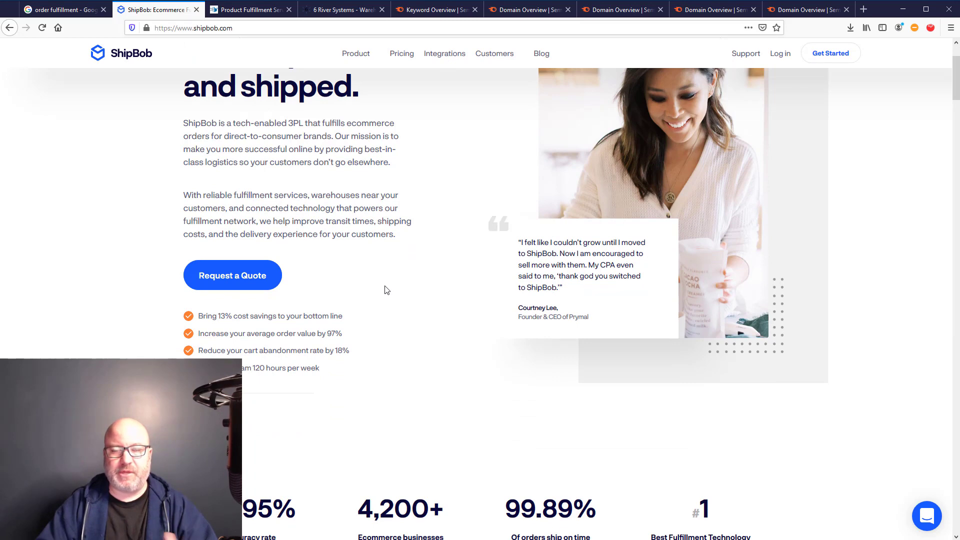
scroll(387, 290, "down", 6)
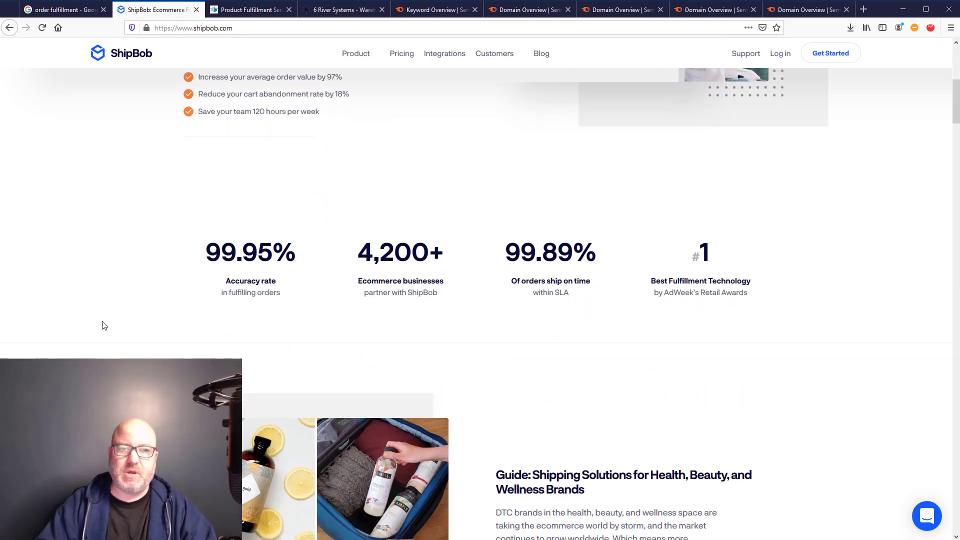
scroll(719, 376, "up", 8)
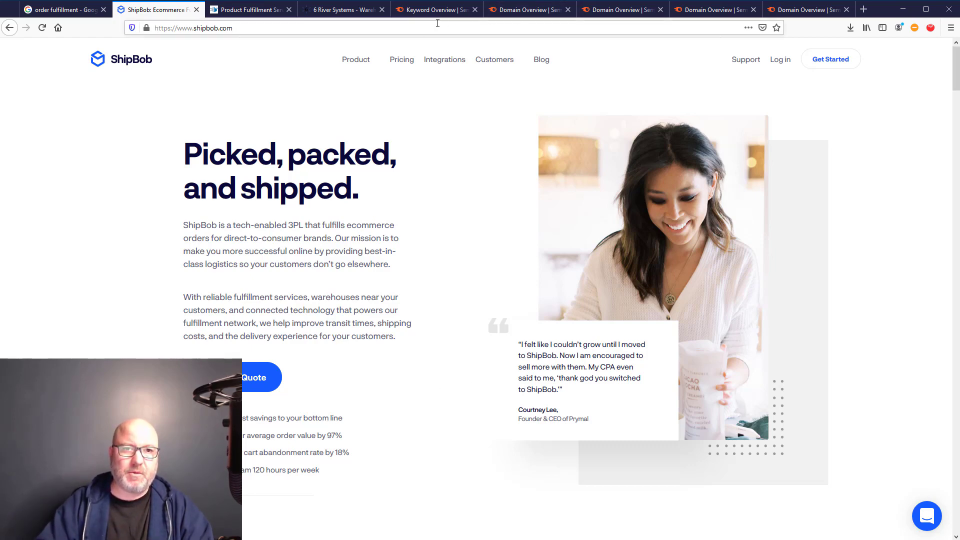
left_click(252, 29)
key("ctrl+c")
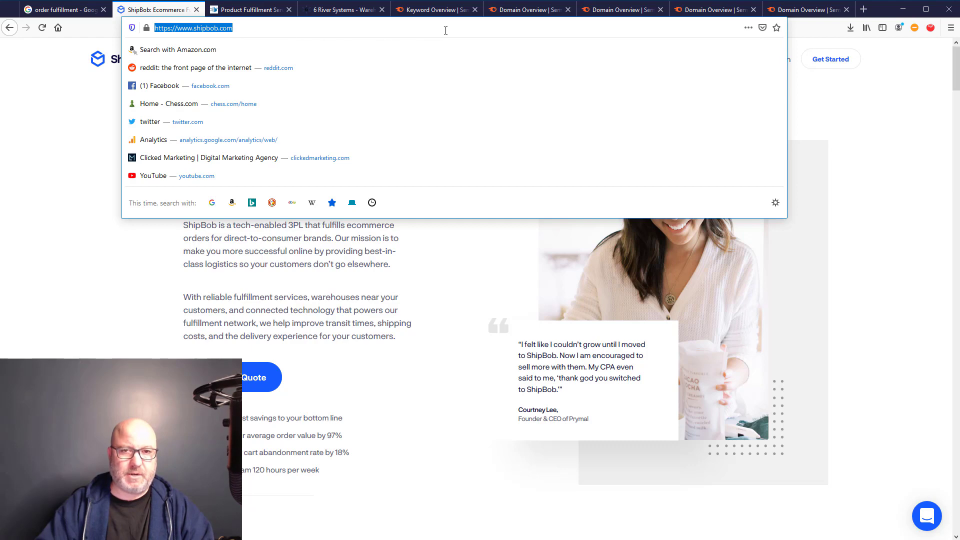
left_click(530, 10)
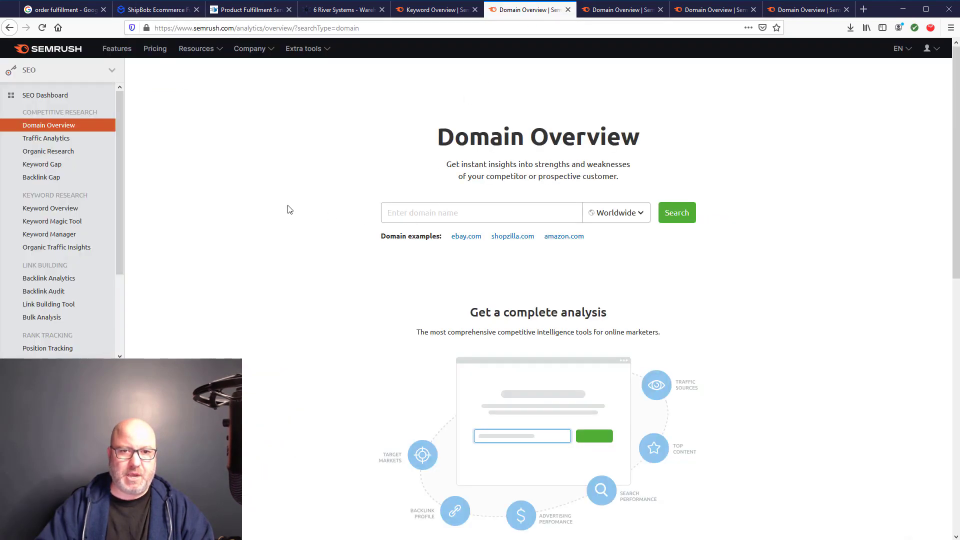
left_click(421, 218)
key("ctrl+v")
key("Return")
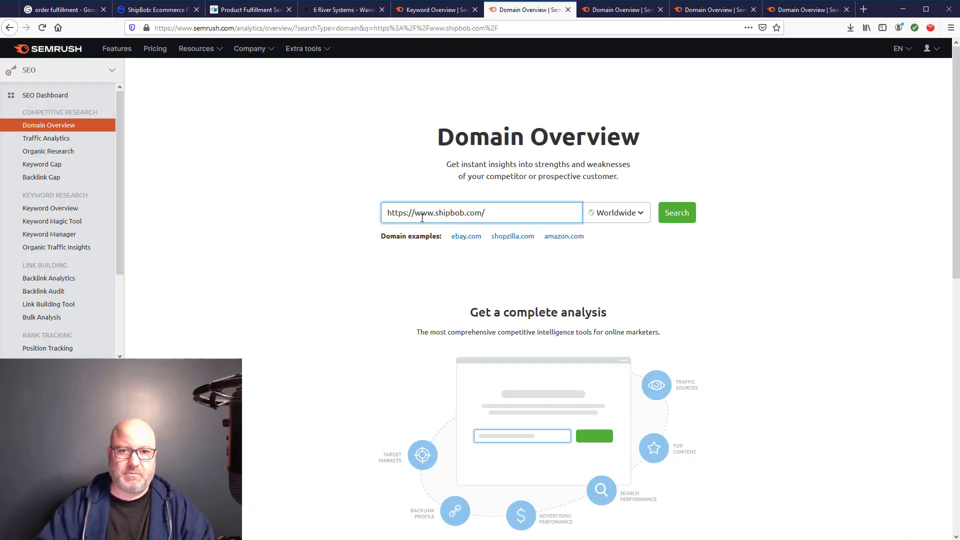
left_click(260, 9)
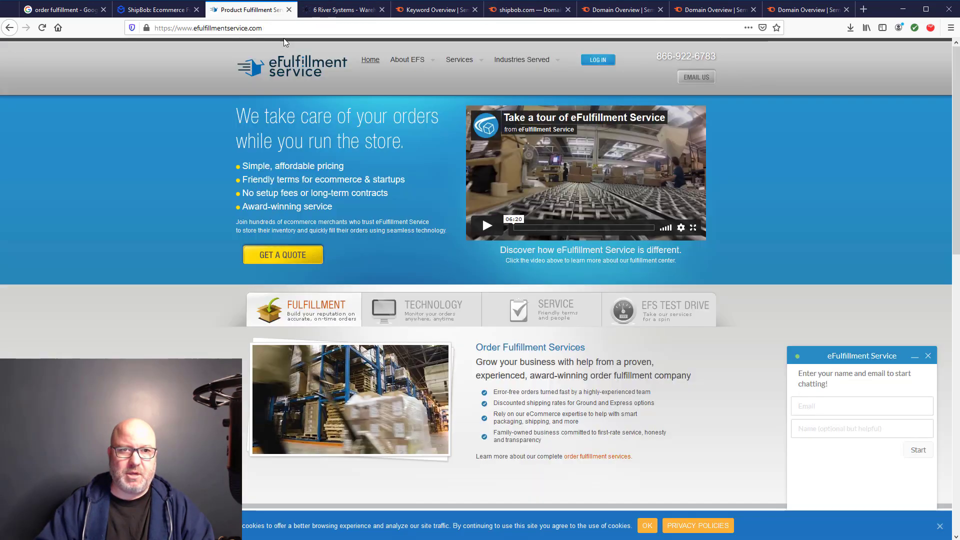
left_click(250, 28)
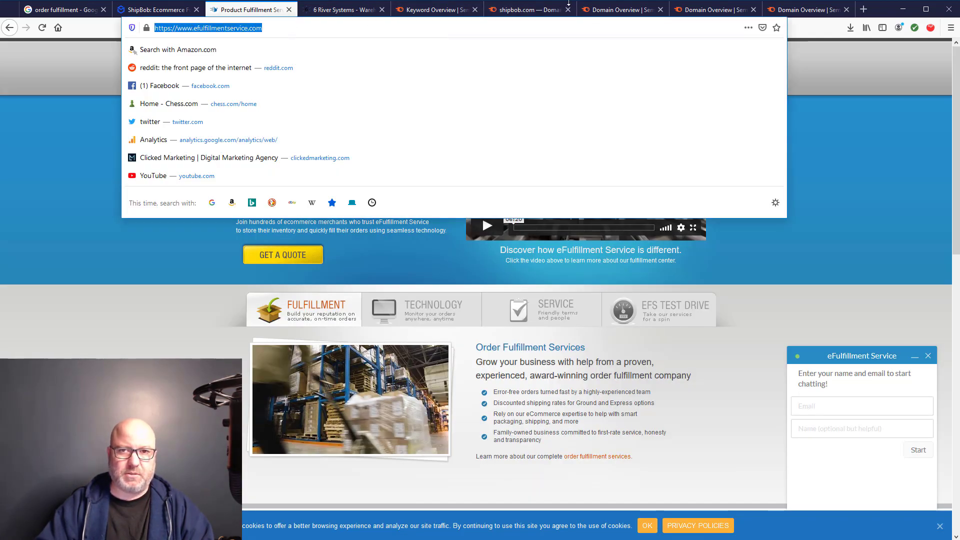
key("ctrl+c")
left_click(617, 10)
left_click(414, 205)
key("ctrl+v")
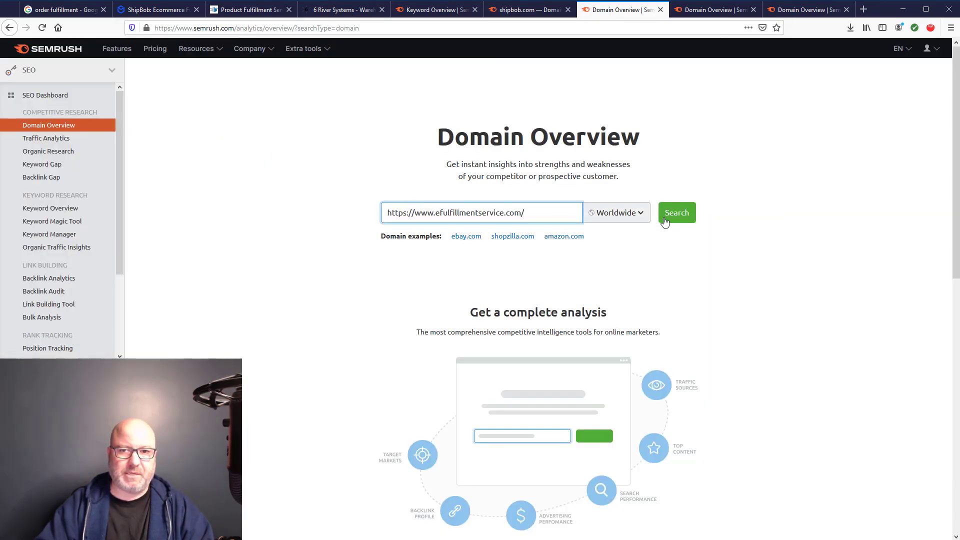
left_click(676, 212)
left_click(344, 10)
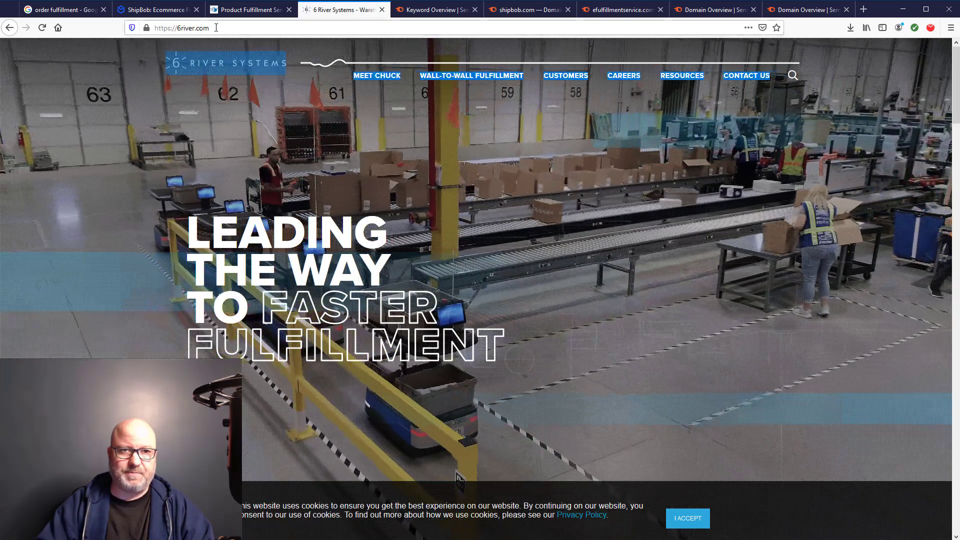
left_click(278, 28)
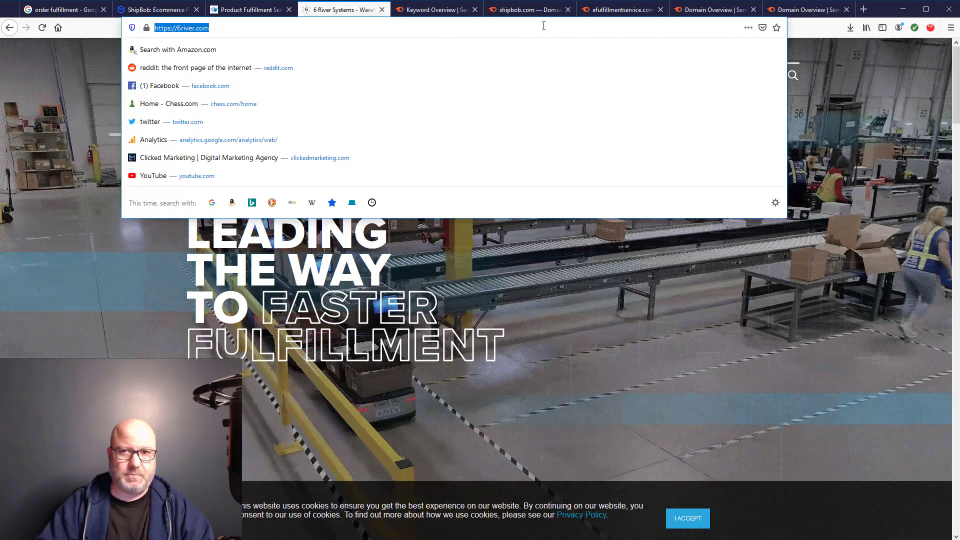
key("ctrl+c")
left_click(710, 9)
left_click(475, 212)
key("ctrl+v")
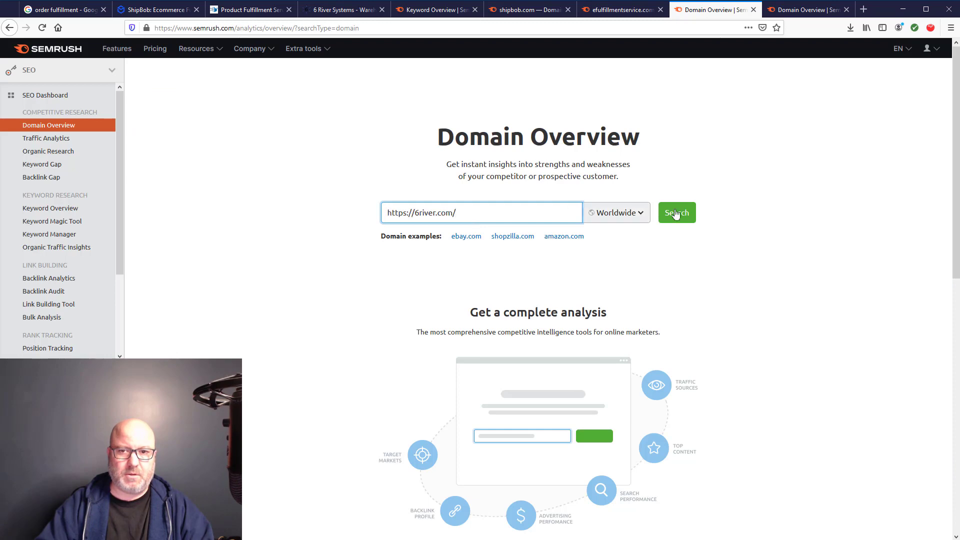
left_click(675, 212)
Examine the shipbob.com overview: authority score, organic traffic, backlinks, traffic and keyword trends, and top organic keywords
left_click(529, 10)
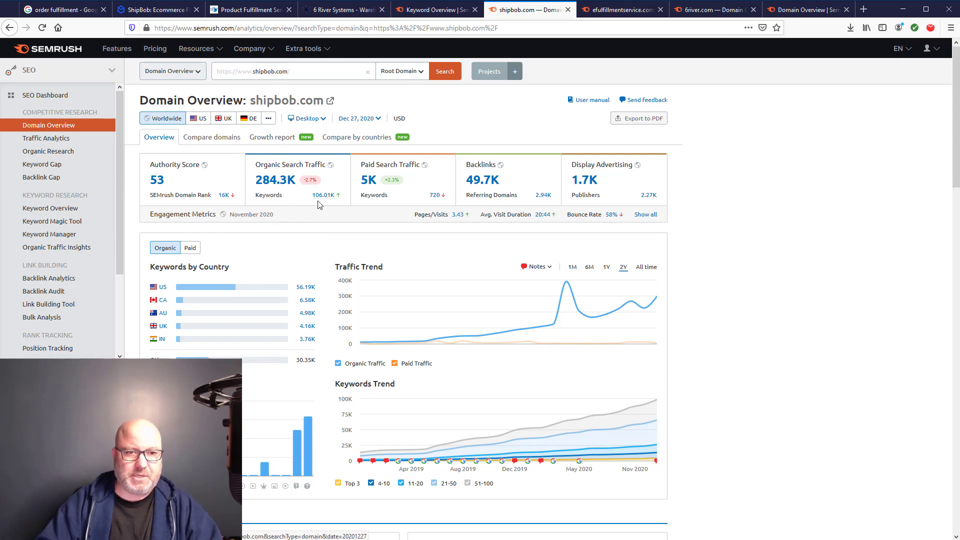
scroll(319, 205, "down", 2)
scroll(319, 205, "down", 1)
scroll(273, 199, "down", 1)
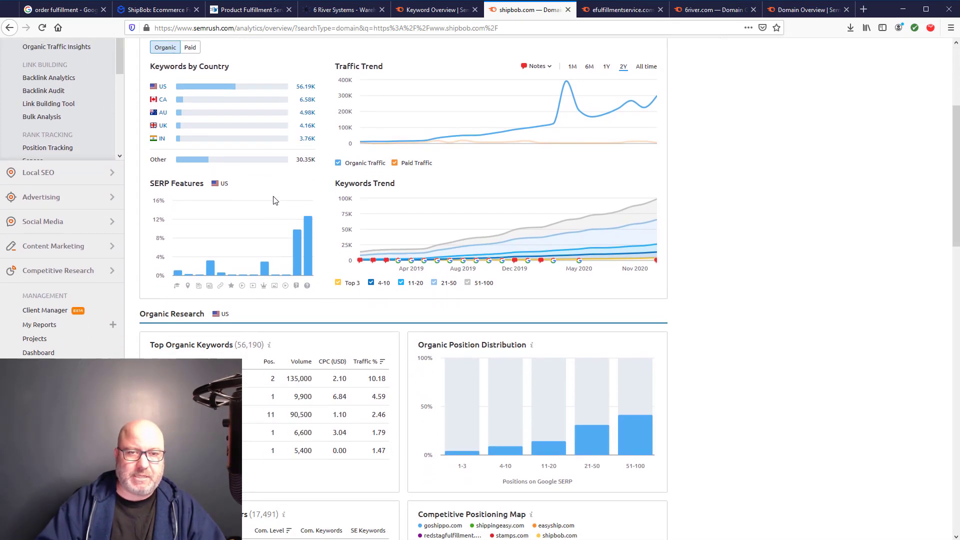
scroll(272, 200, "up", 4)
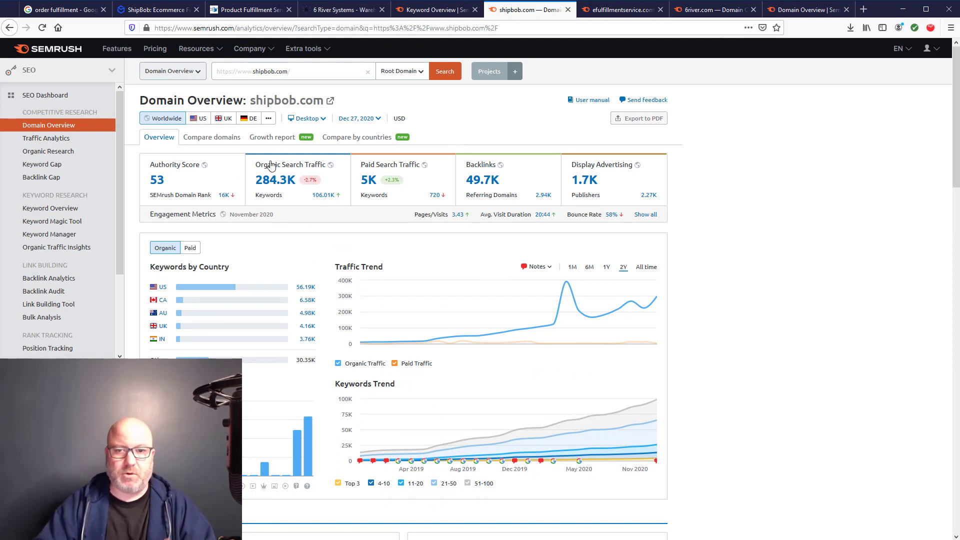
scroll(274, 274, "down", 5)
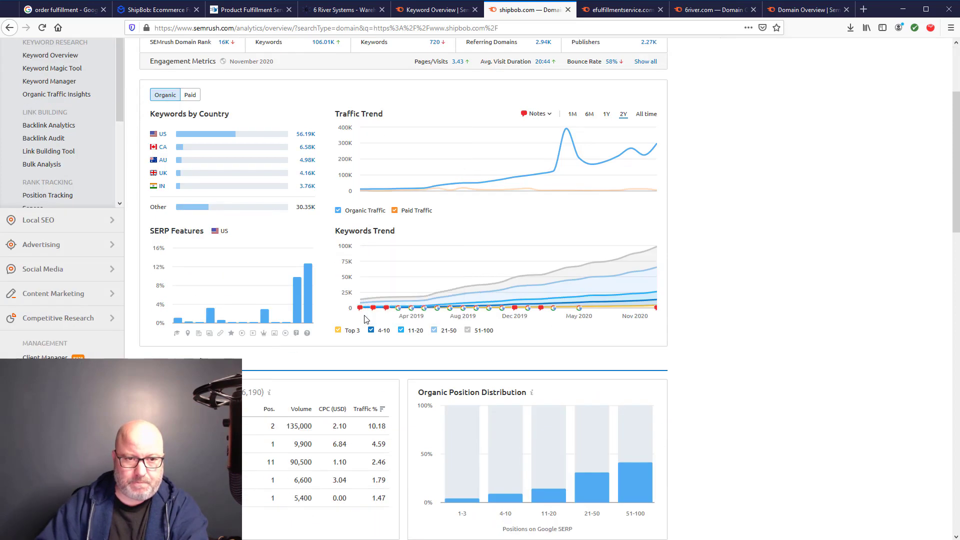
scroll(209, 300, "down", 1)
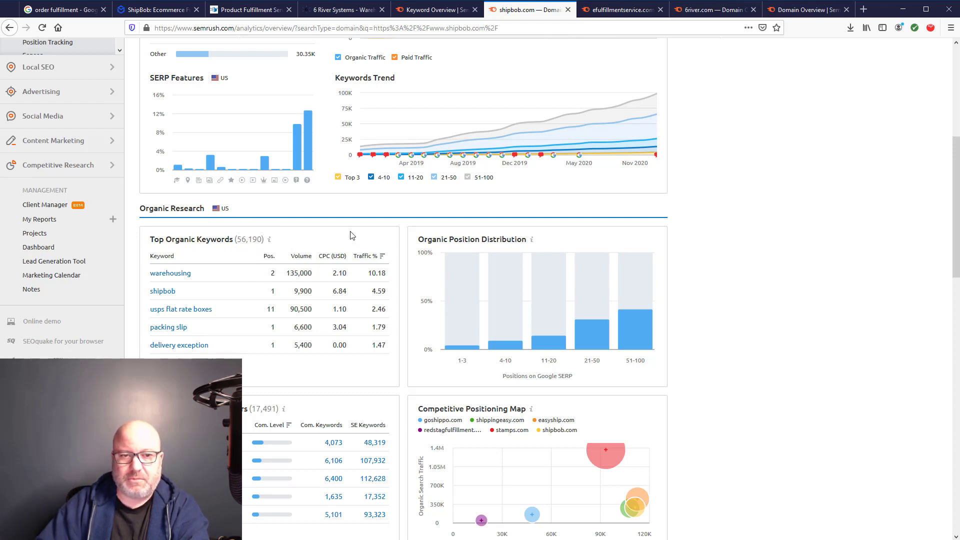
Examine the efulfillmentservice.com overview: authority score, organic traffic, backlinks, traffic and keyword trends, and top organic keywords
left_click(624, 12)
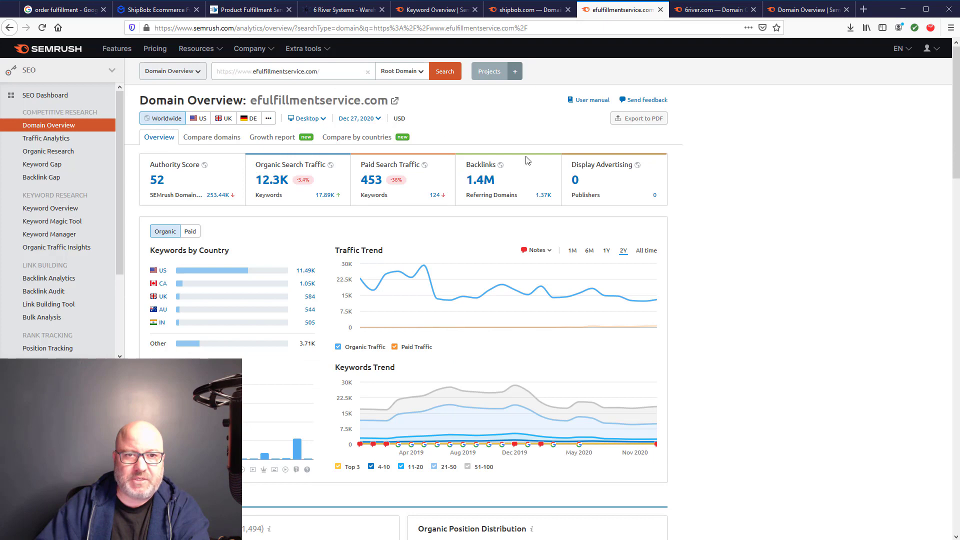
scroll(649, 209, "down", 4)
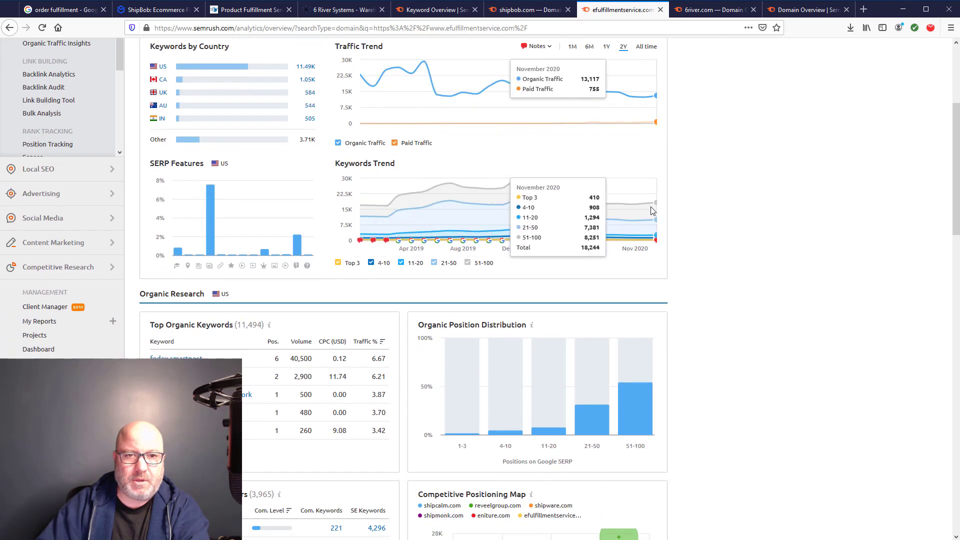
scroll(576, 194, "up", 3)
scroll(223, 111, "down", 1)
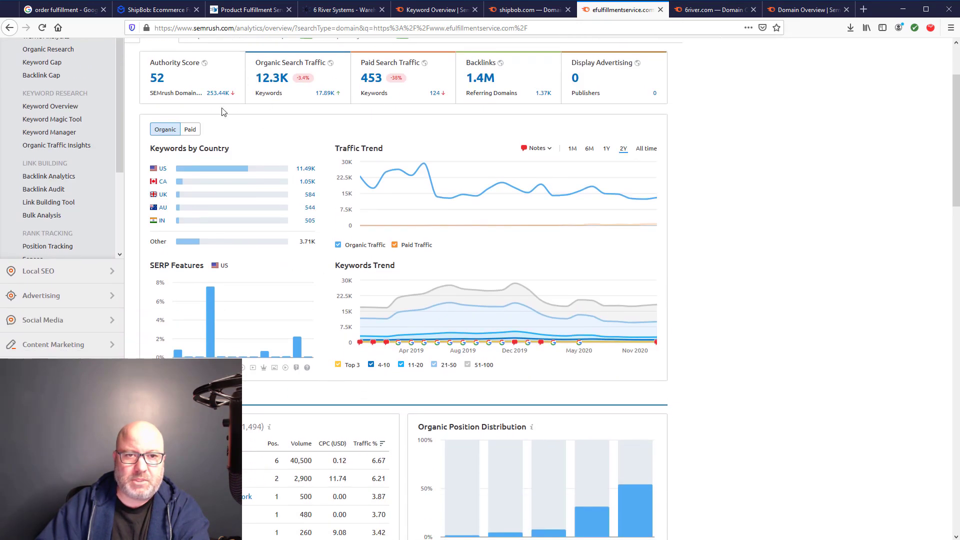
scroll(264, 387, "down", 2)
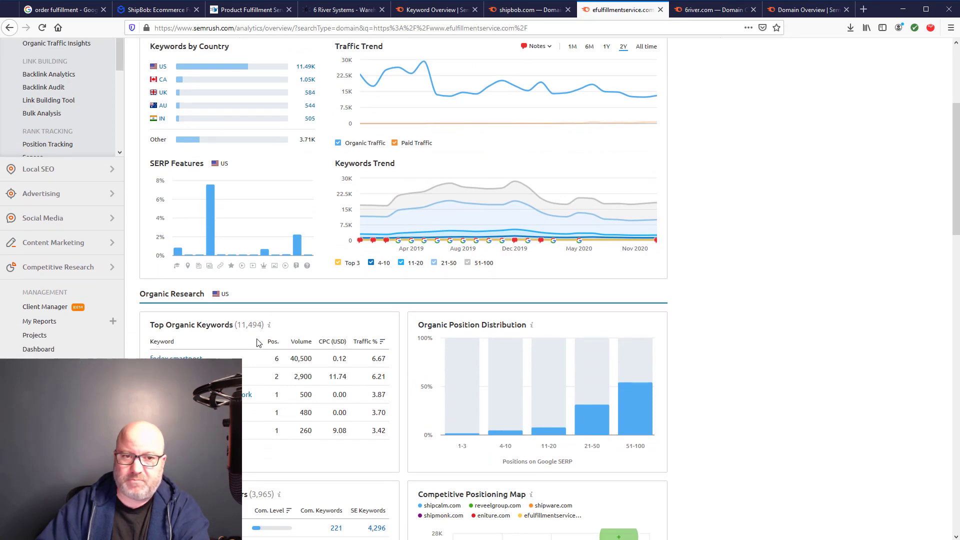
scroll(722, 231, "up", 2)
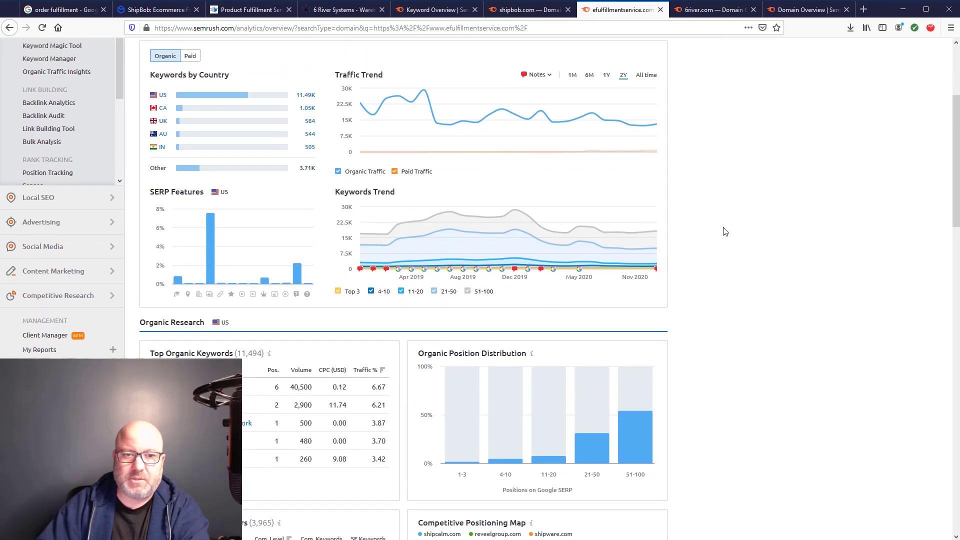
Examine the 6river.com overview metrics and trends and compare them with the headline metrics for shipbob.com
left_click(718, 7)
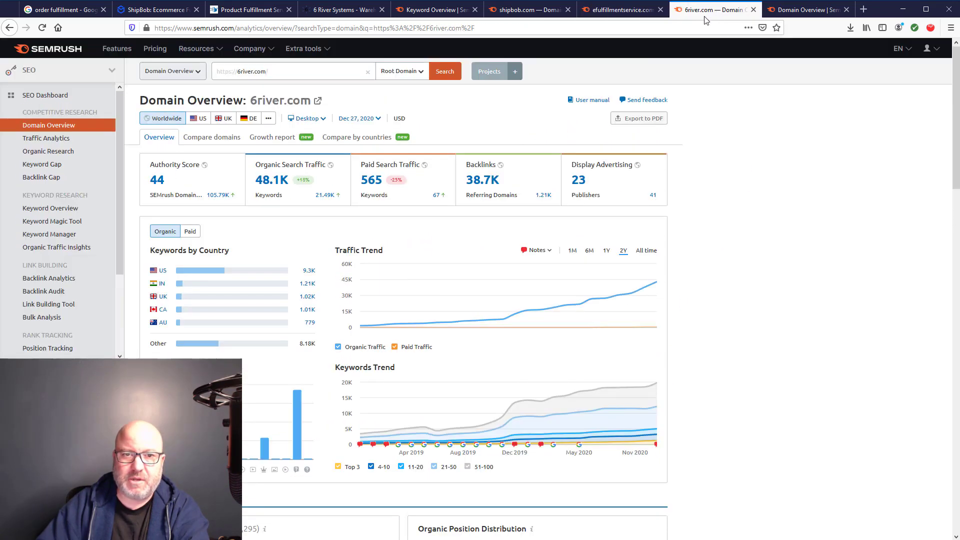
scroll(313, 216, "down", 3)
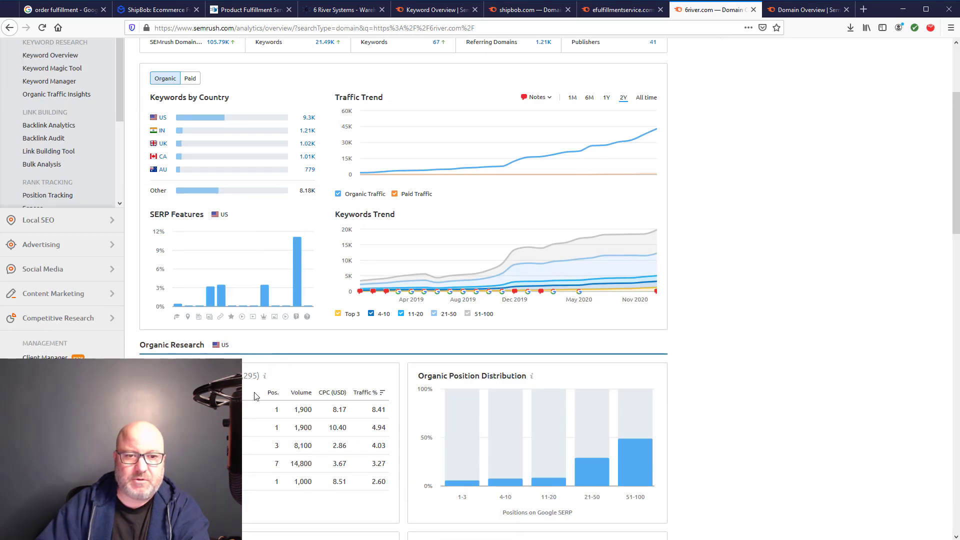
scroll(502, 298, "up", 3)
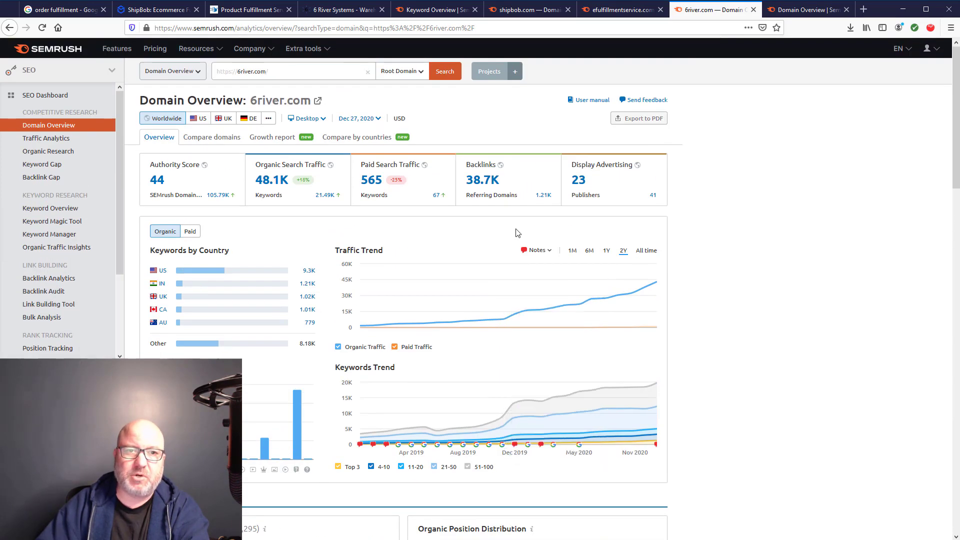
left_click(502, 10)
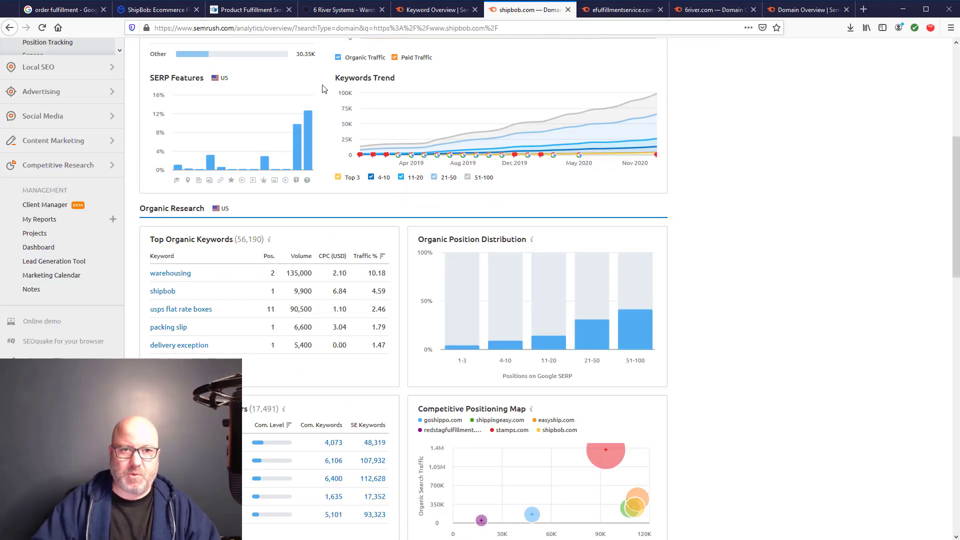
scroll(334, 202, "up", 4)
scroll(334, 203, "up", 2)
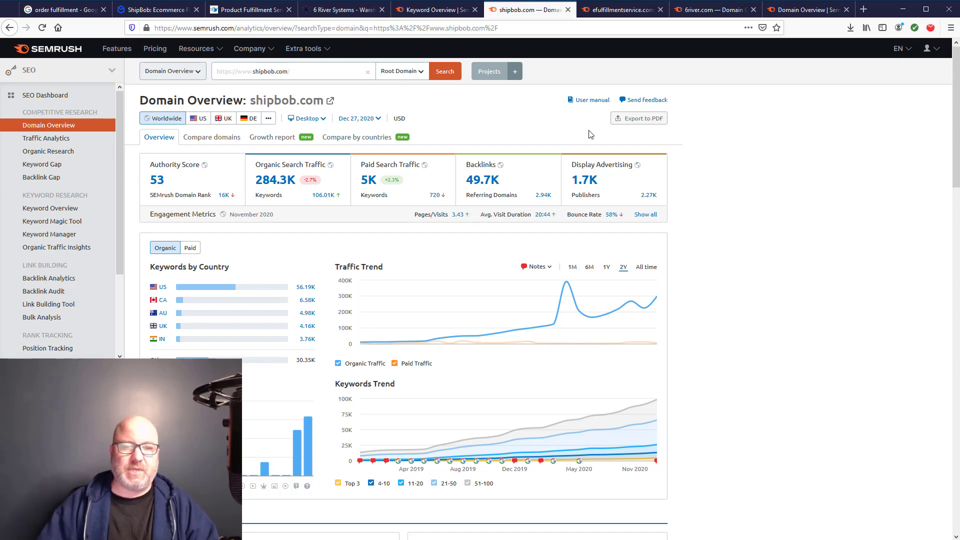
Go back to the "order fulfillment" keyword overview and open the Keyword Gap tool from there
left_click(433, 14)
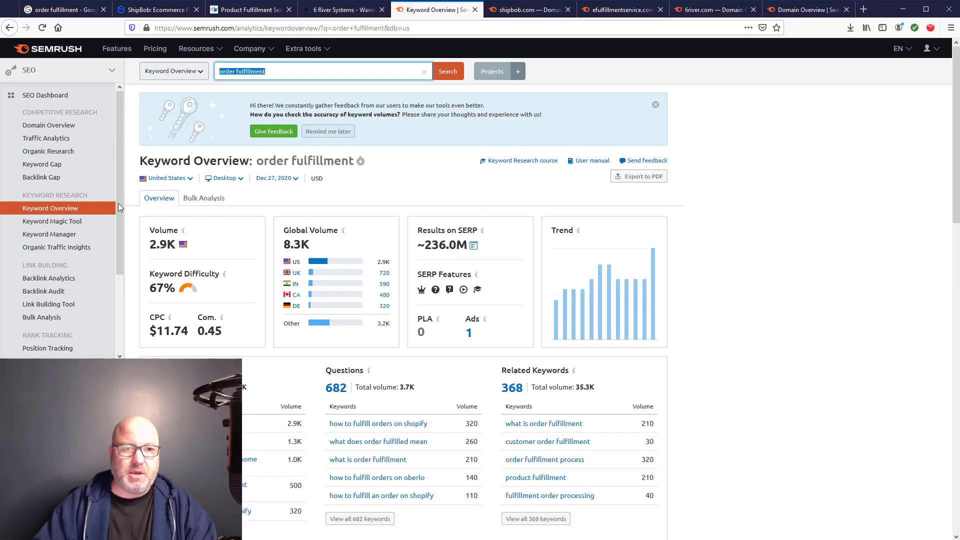
left_click(300, 74)
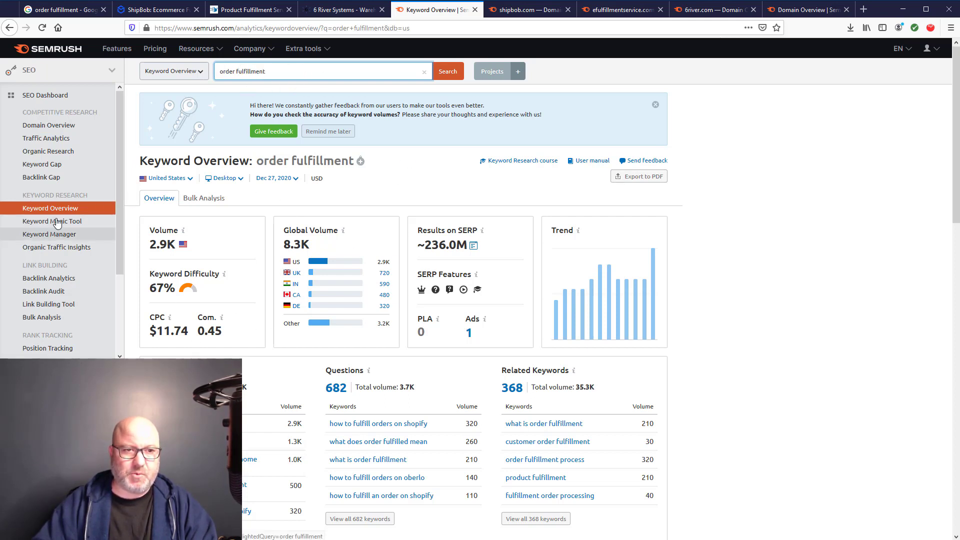
left_click(43, 167)
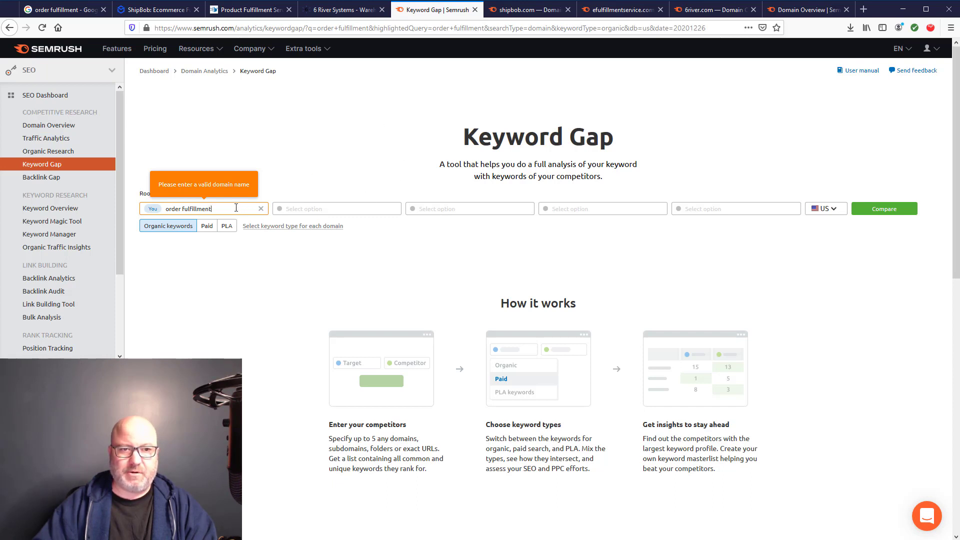
left_click_drag(236, 208, 160, 209)
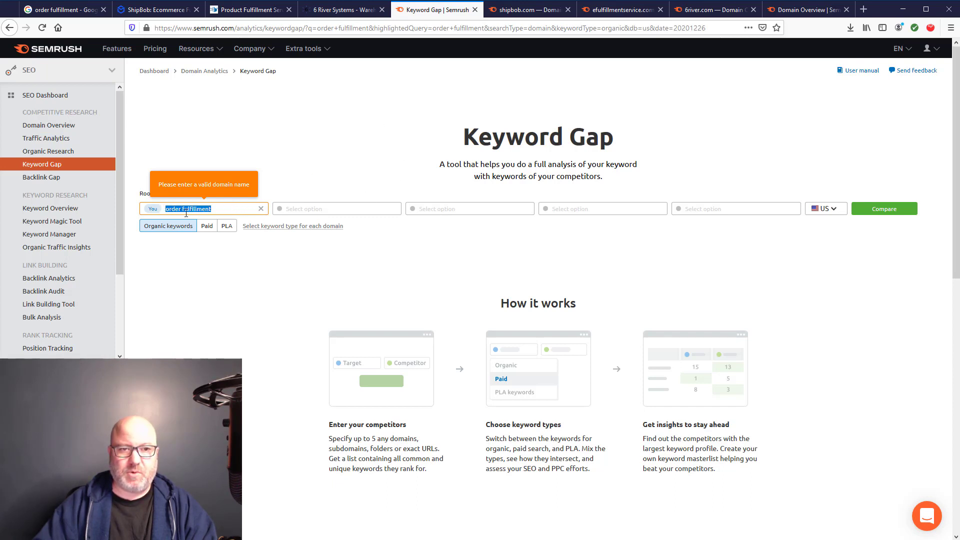
left_click(288, 207)
left_click(425, 207)
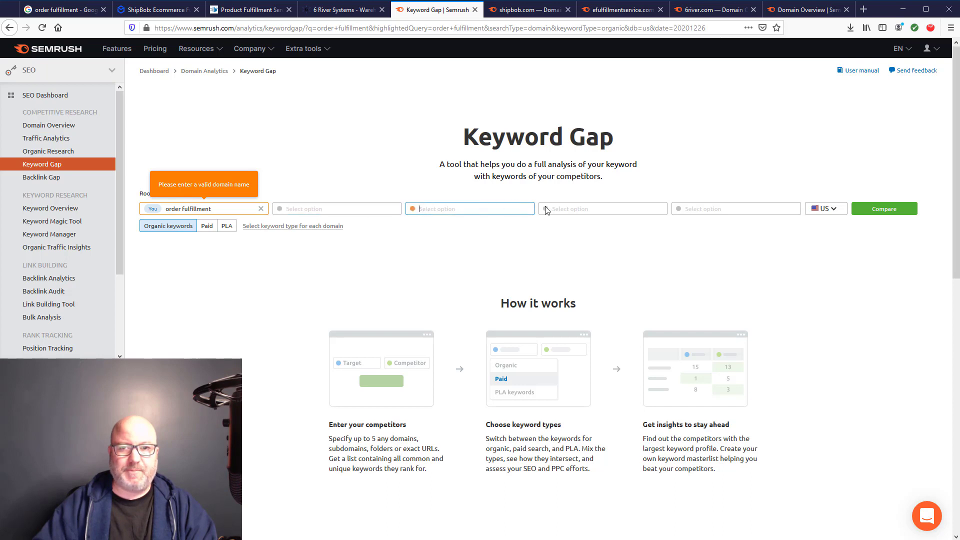
left_click(548, 208)
left_click(701, 206)
left_click(349, 210)
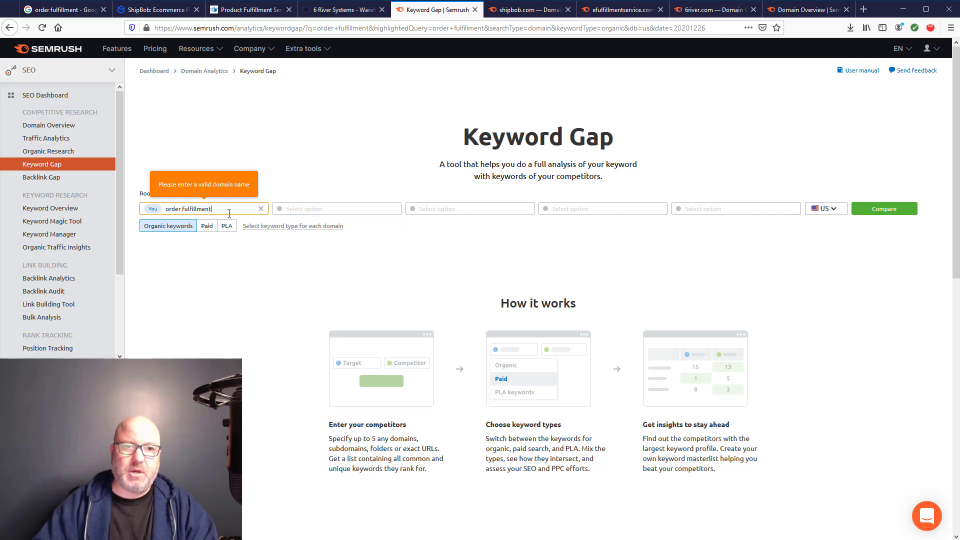
left_click_drag(229, 213, 168, 211)
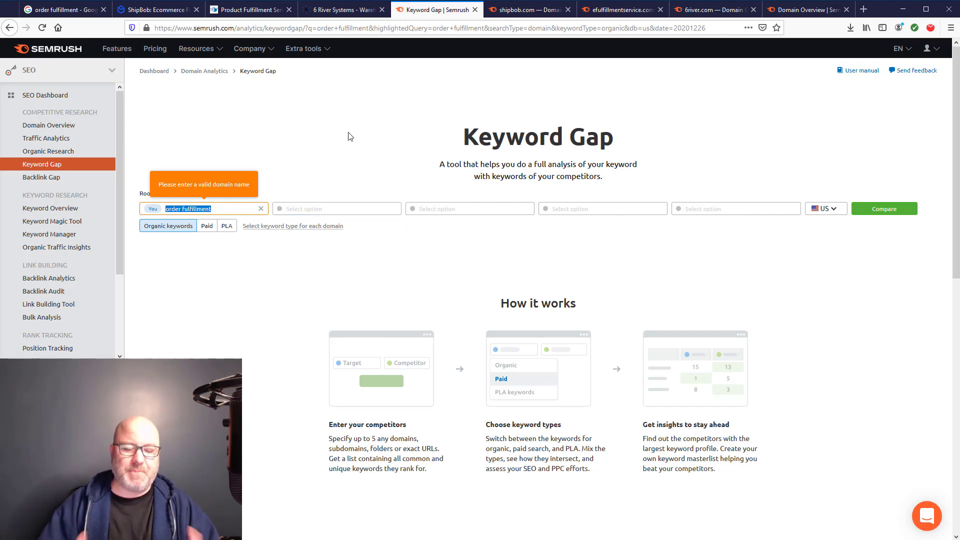
type("https")
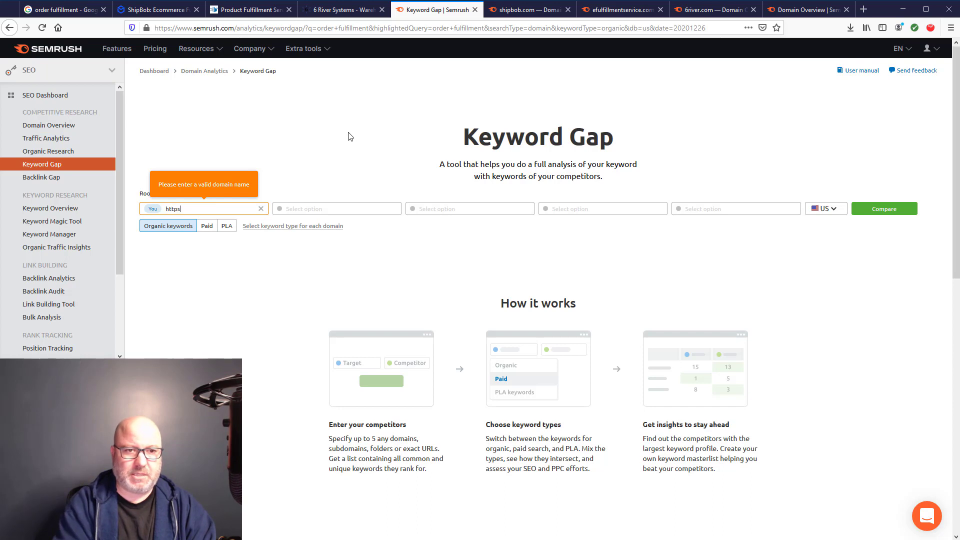
type("://click")
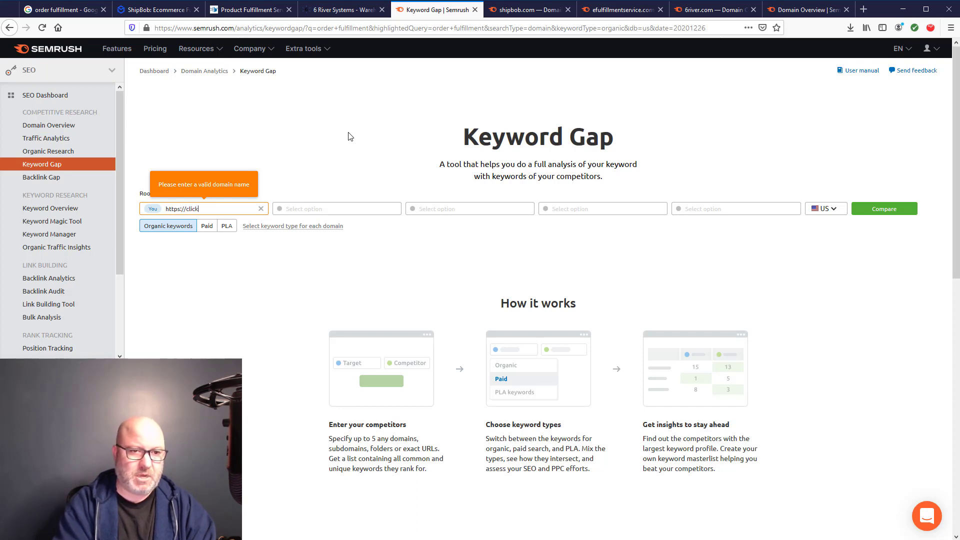
type("edmarketing.com")
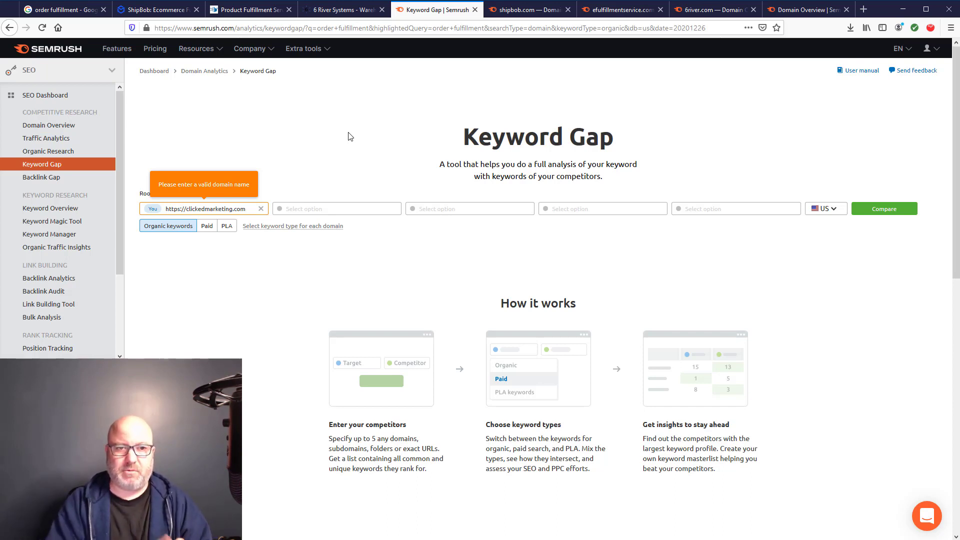
left_click(353, 208)
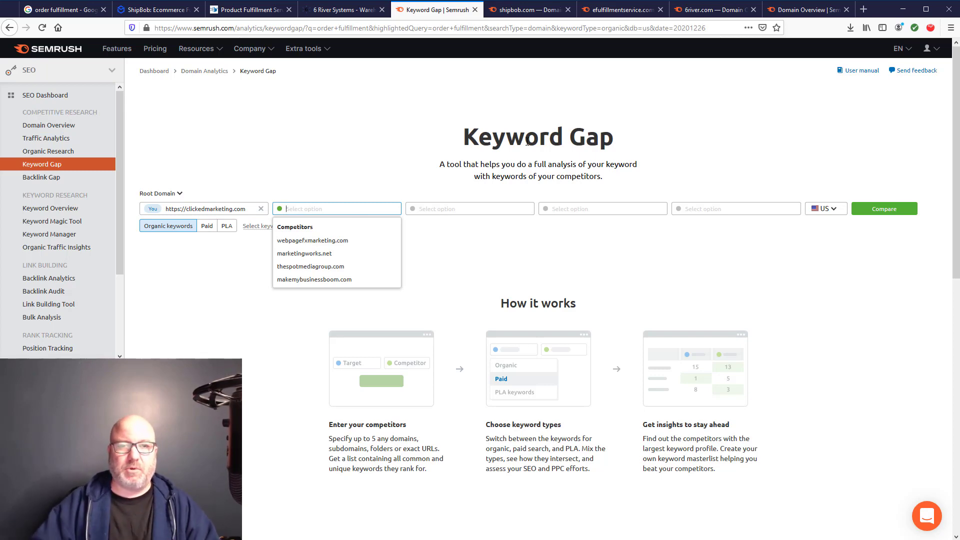
left_click(515, 15)
left_click(280, 74)
key("ctrl+a")
key("ctrl+c")
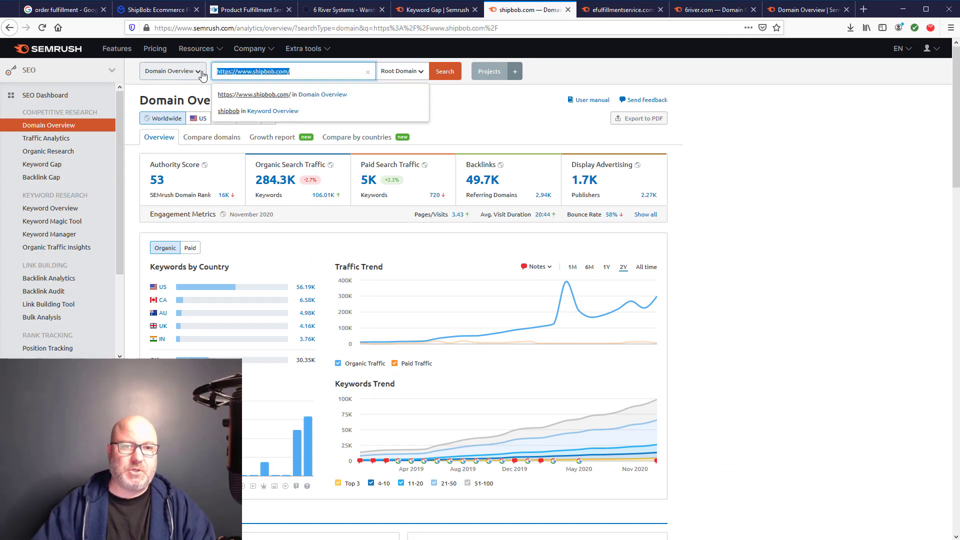
left_click(438, 15)
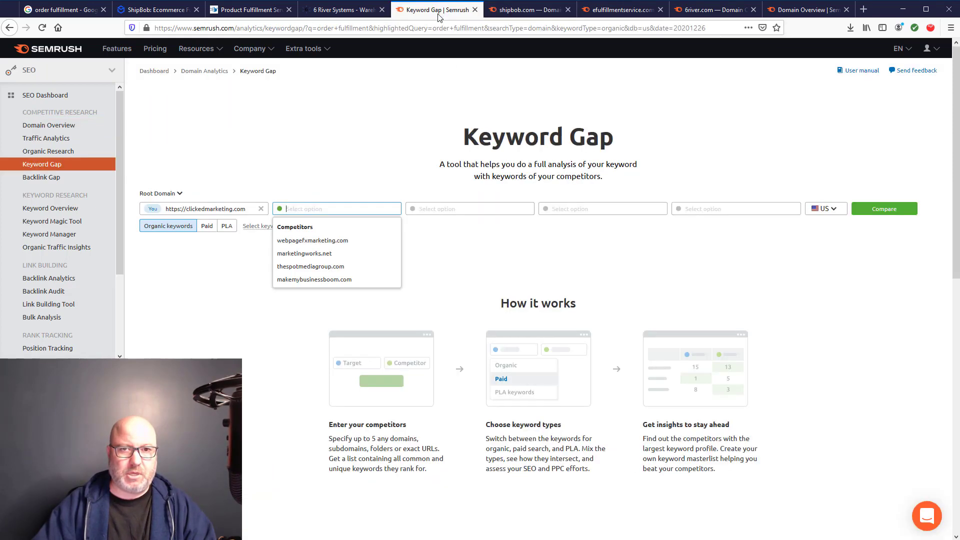
key("ctrl+v")
left_click(450, 208)
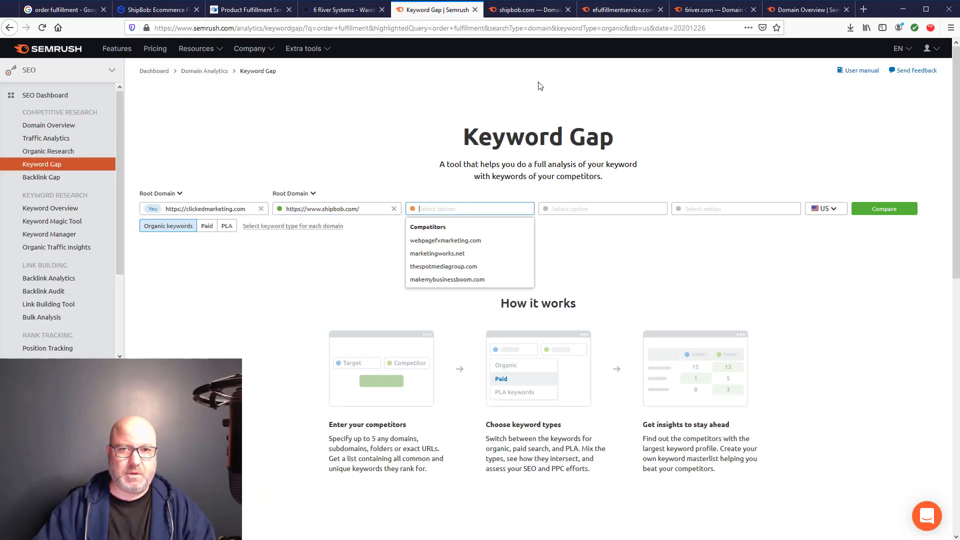
left_click(530, 9)
left_click(623, 10)
scroll(344, 60, "up", 3)
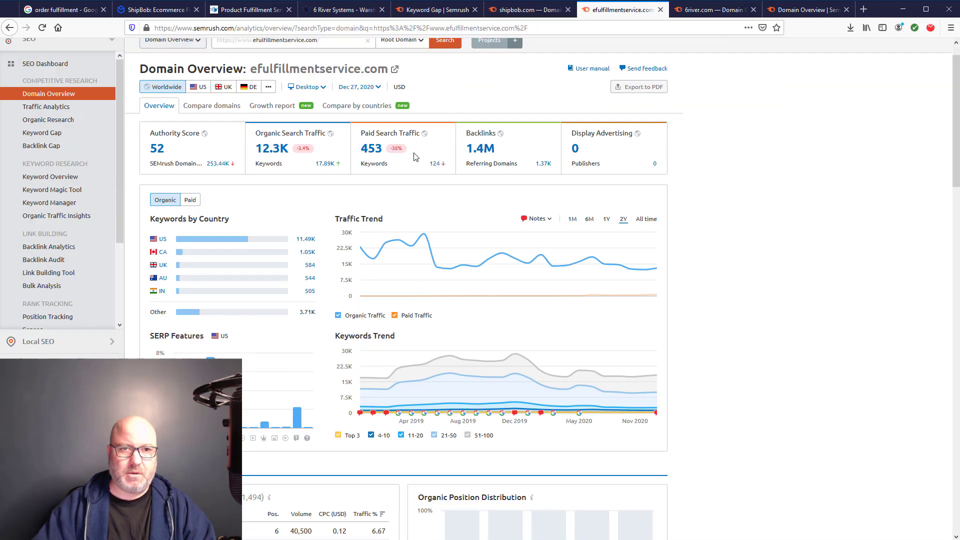
left_click_drag(327, 72, 211, 72)
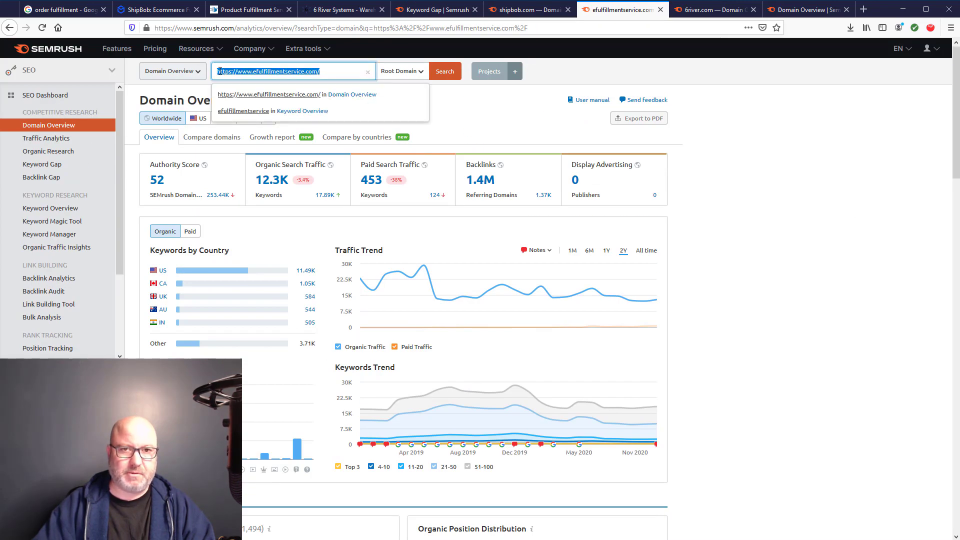
key("ctrl+c")
left_click(438, 10)
key("ctrl+v")
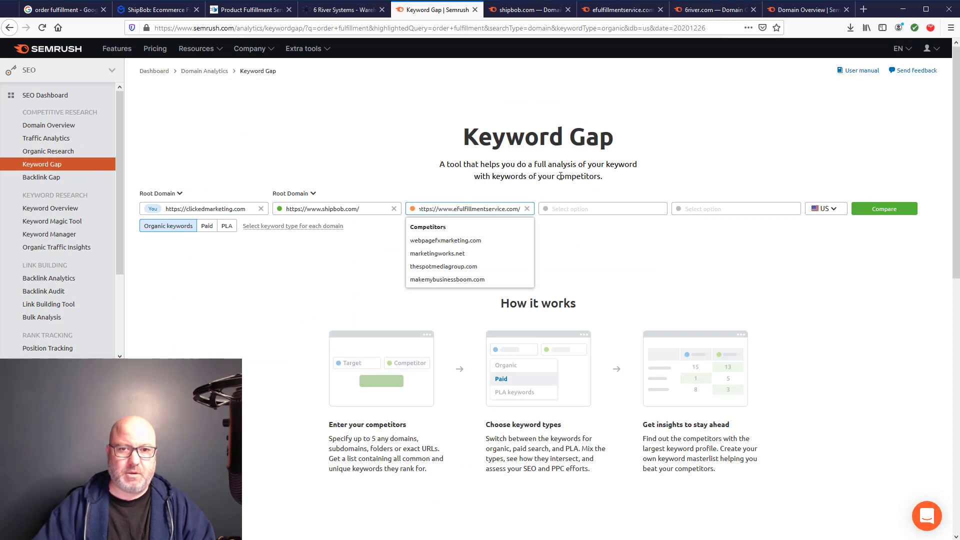
left_click(711, 160)
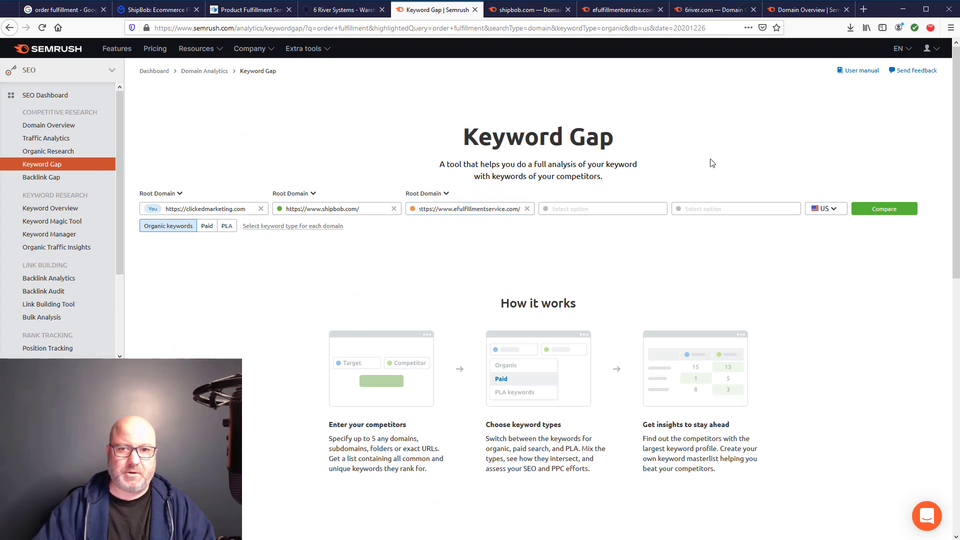
left_click(707, 14)
left_click_drag(300, 71, 187, 73)
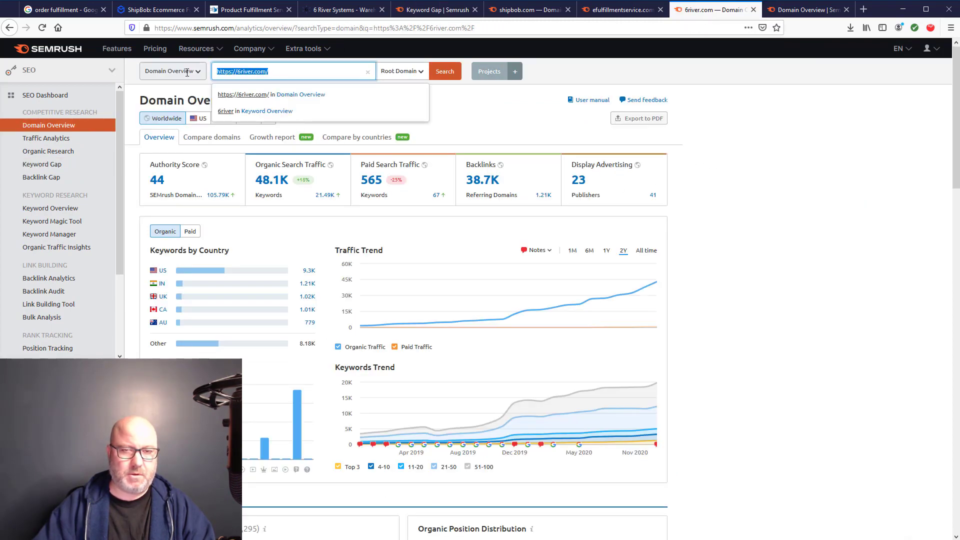
key("ctrl+c")
left_click(438, 10)
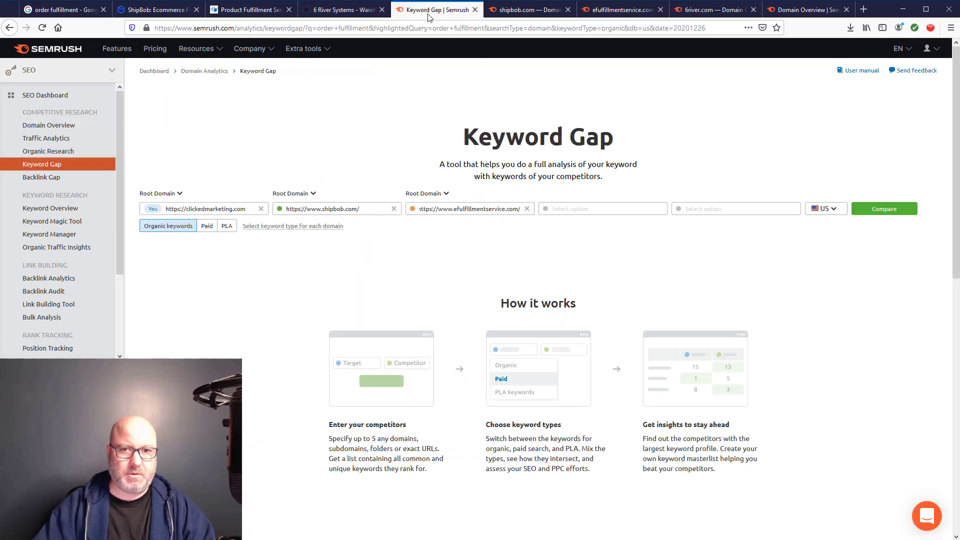
left_click(597, 213)
key("ctrl+v")
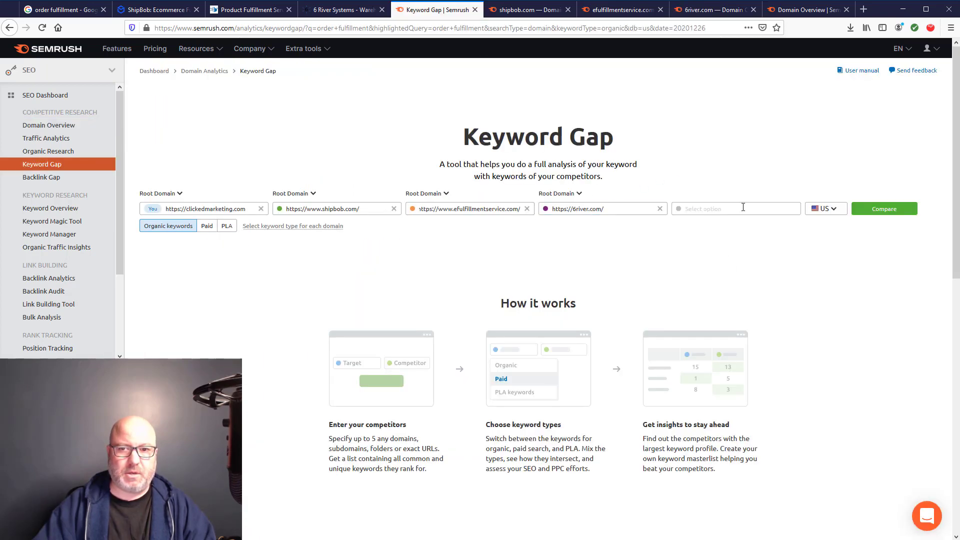
Choose United States as the database and run the Keyword Gap comparison of the four domains
left_click(833, 211)
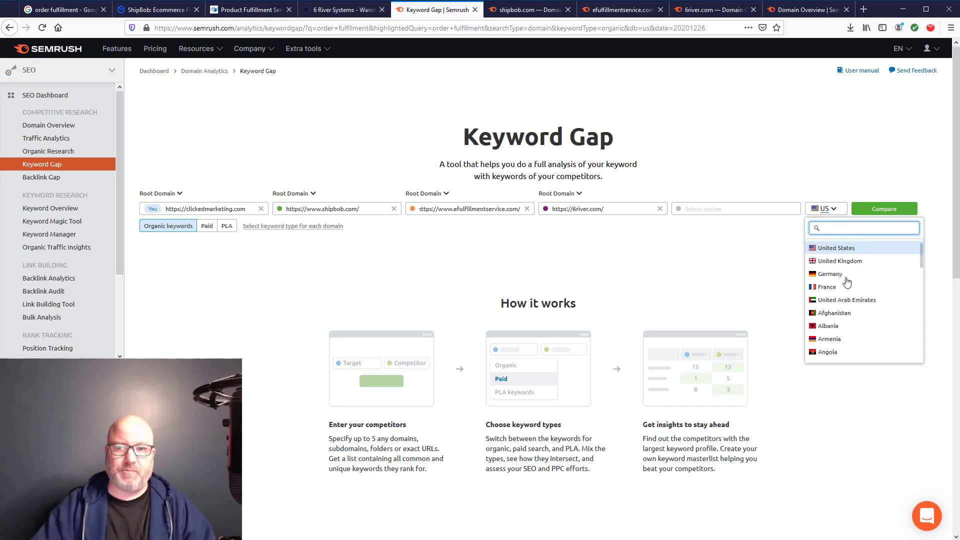
scroll(868, 302, "down", 3)
scroll(868, 303, "up", 3)
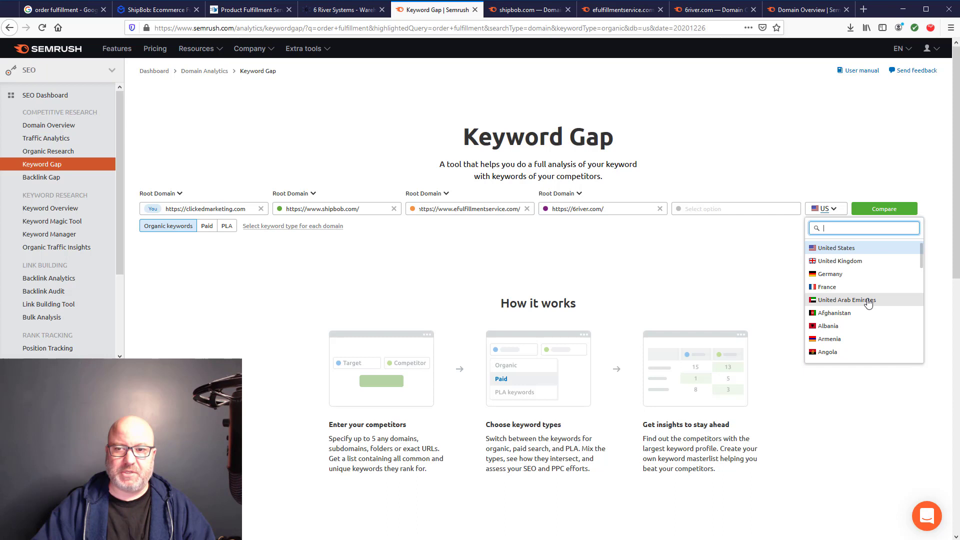
left_click(845, 247)
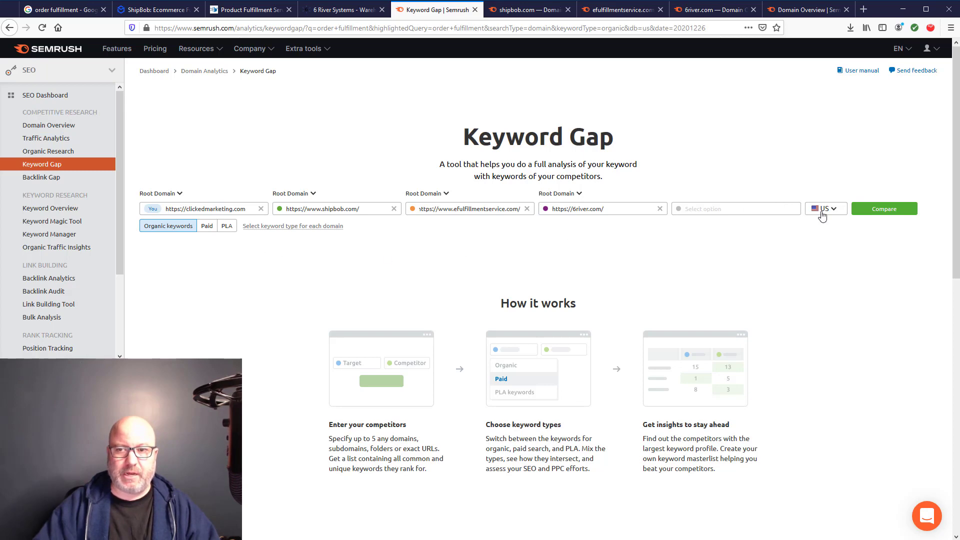
left_click(878, 212)
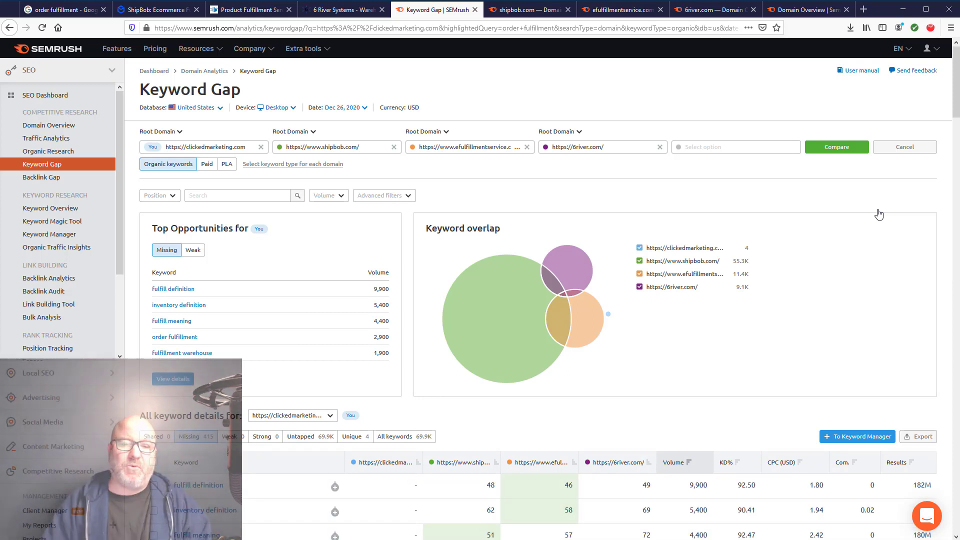
Filter the Keyword Gap results to keywords for which competitors rank in the Top 20
scroll(360, 334, "down", 2)
scroll(361, 335, "down", 1)
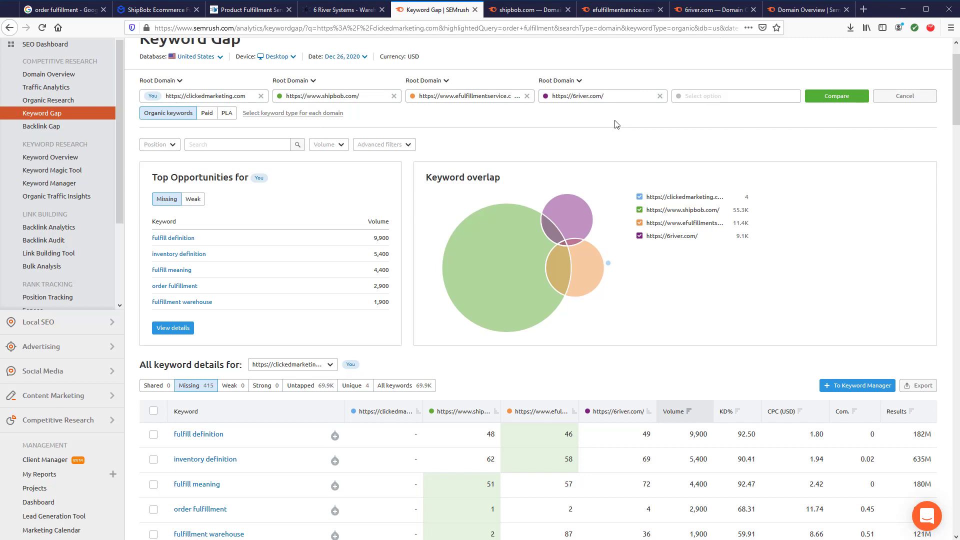
left_click(169, 150)
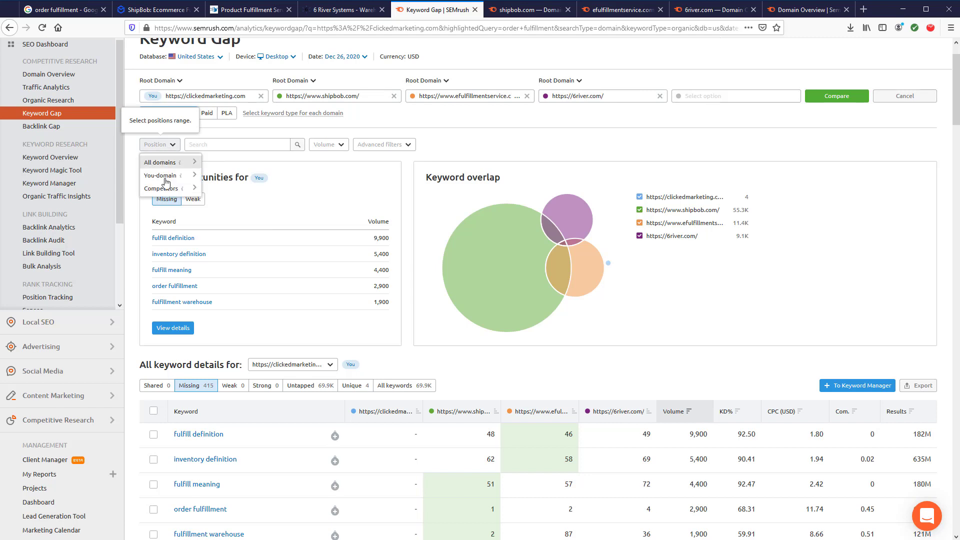
mouse_move(164, 190)
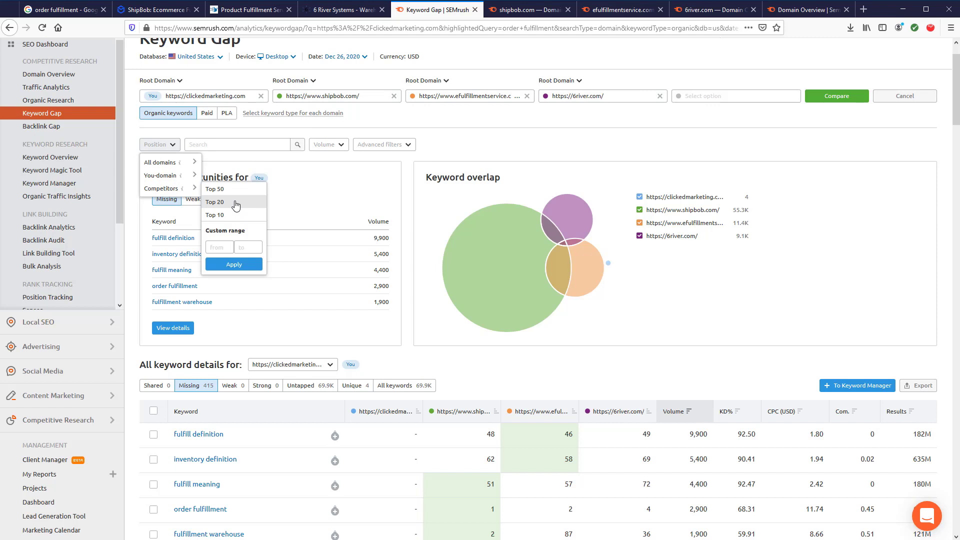
left_click(236, 202)
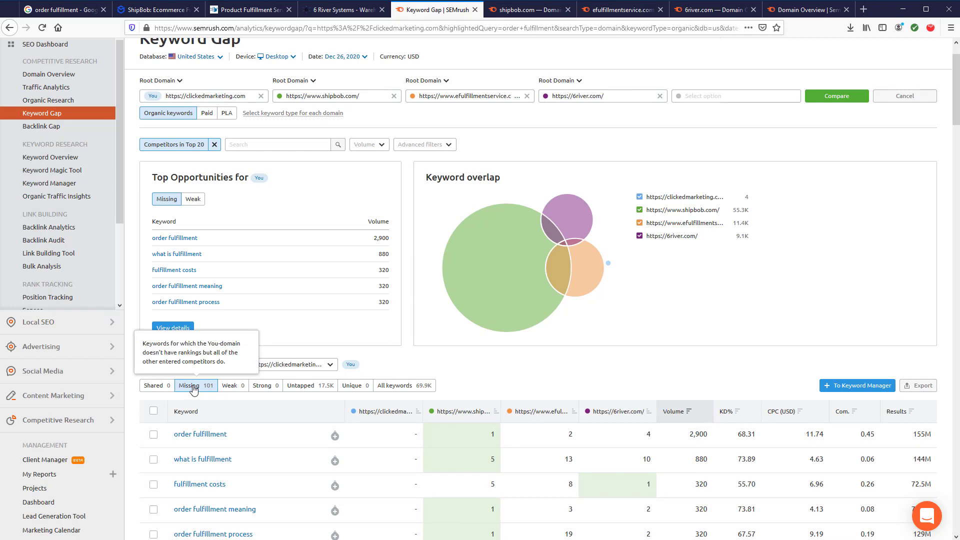
View the Untapped keywords, return to the Missing keywords and examine the competitors' rankings and ranking URLs for them
left_click(301, 387)
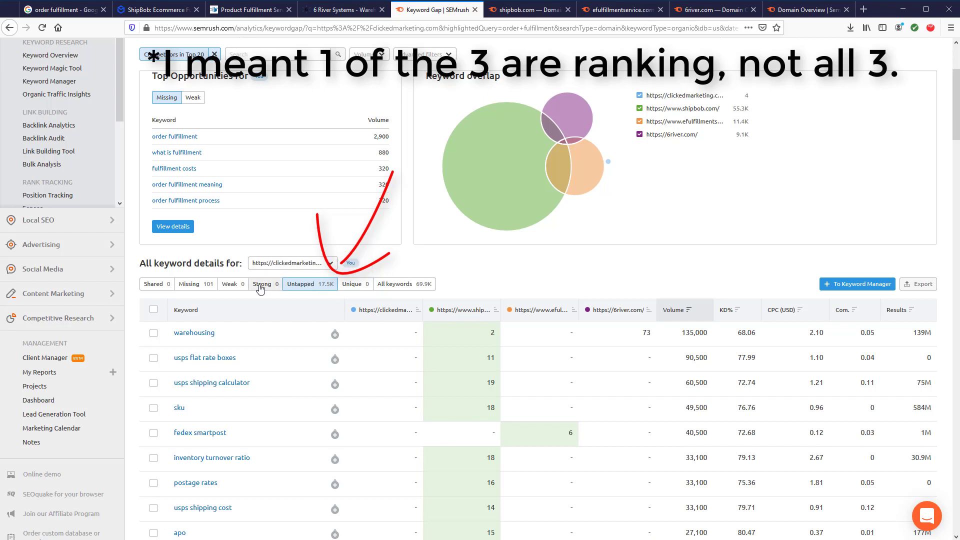
left_click(195, 285)
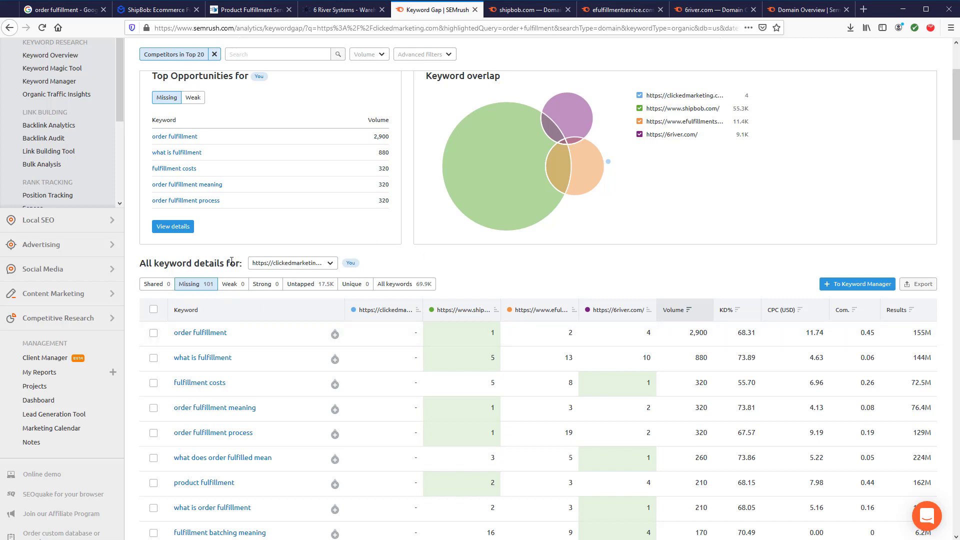
scroll(382, 338, "down", 2)
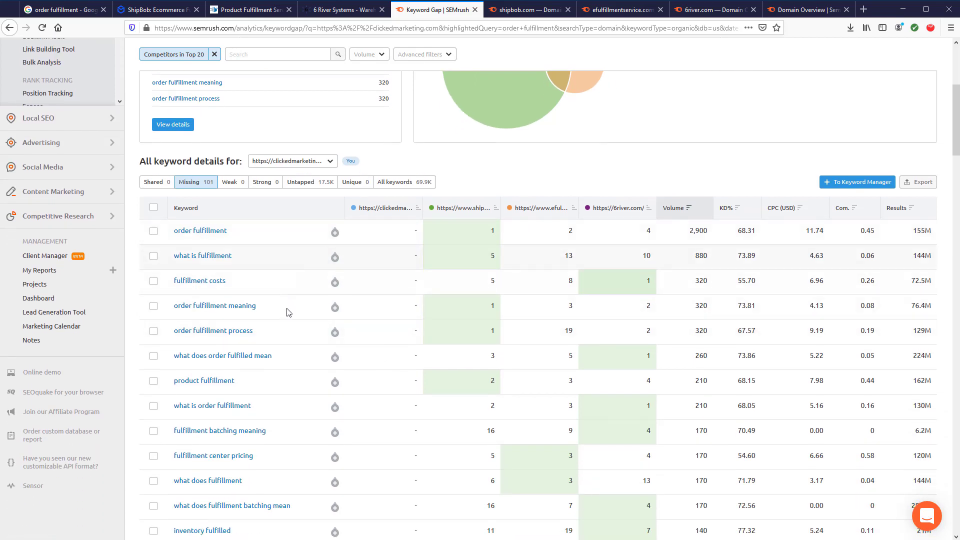
scroll(244, 390, "down", 1)
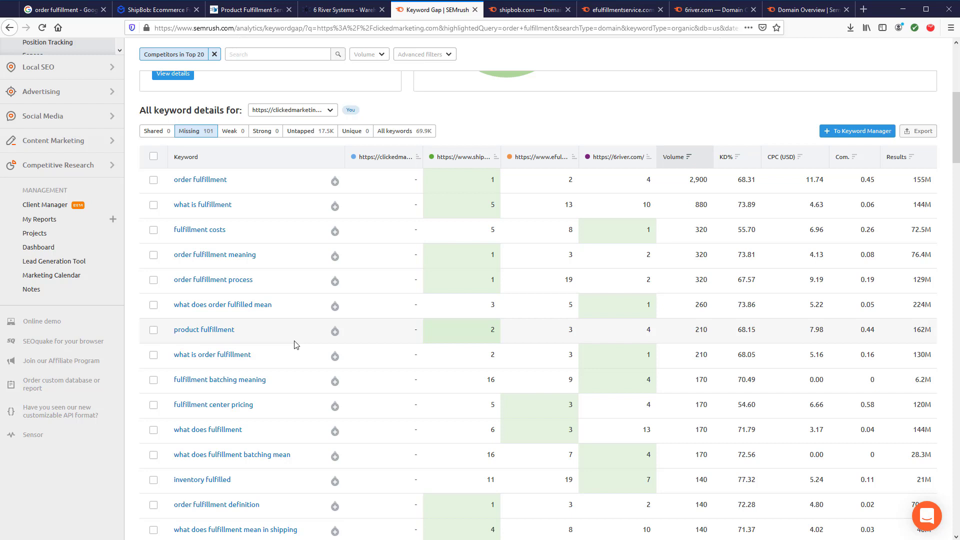
mouse_move(638, 256)
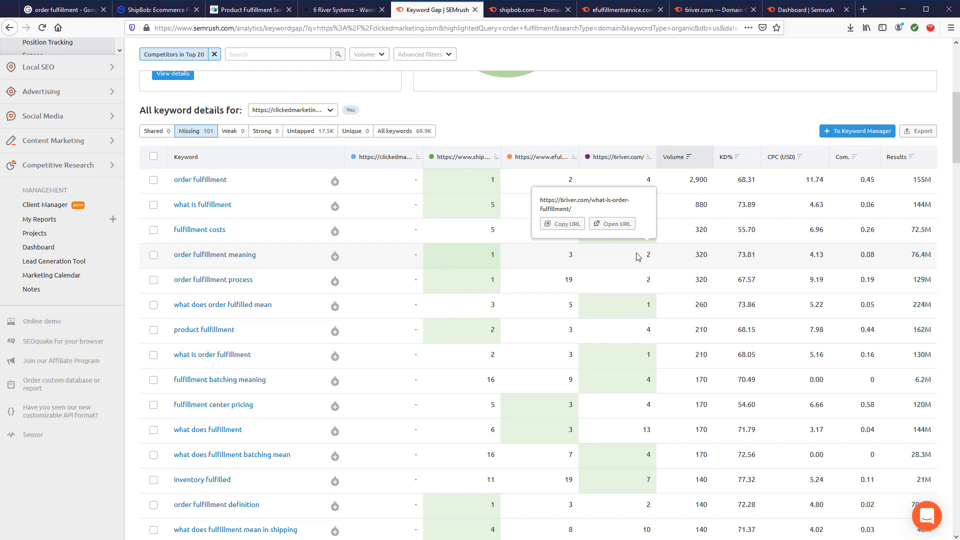
Analyze "order fulfillment" in Keyword Overview and review its keyword variations, questions and related keywords
left_click(805, 10)
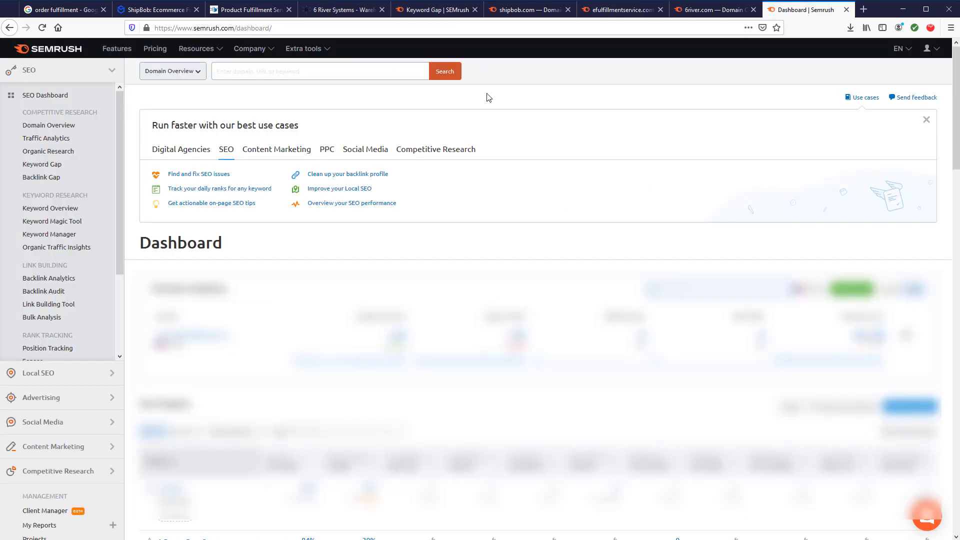
left_click(58, 214)
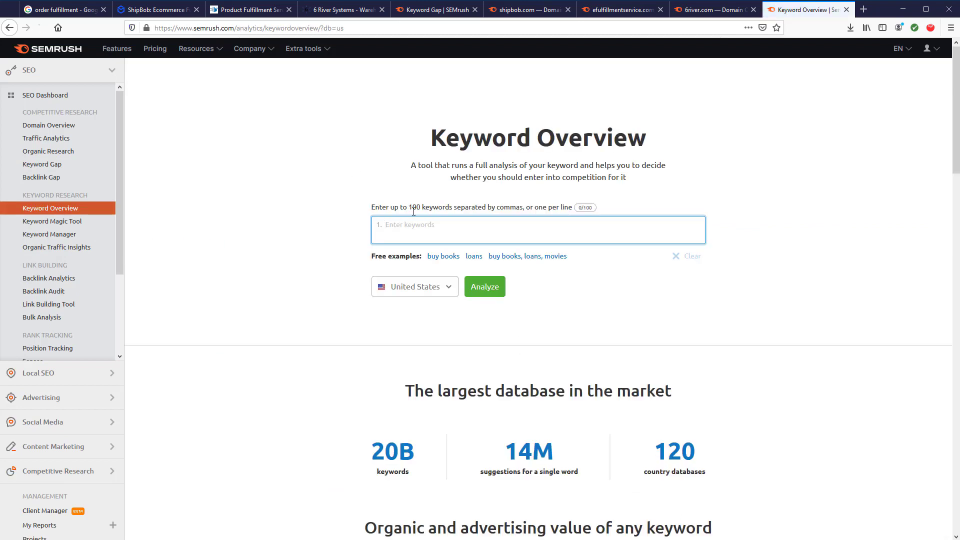
type("order fulfillment")
left_click(492, 290)
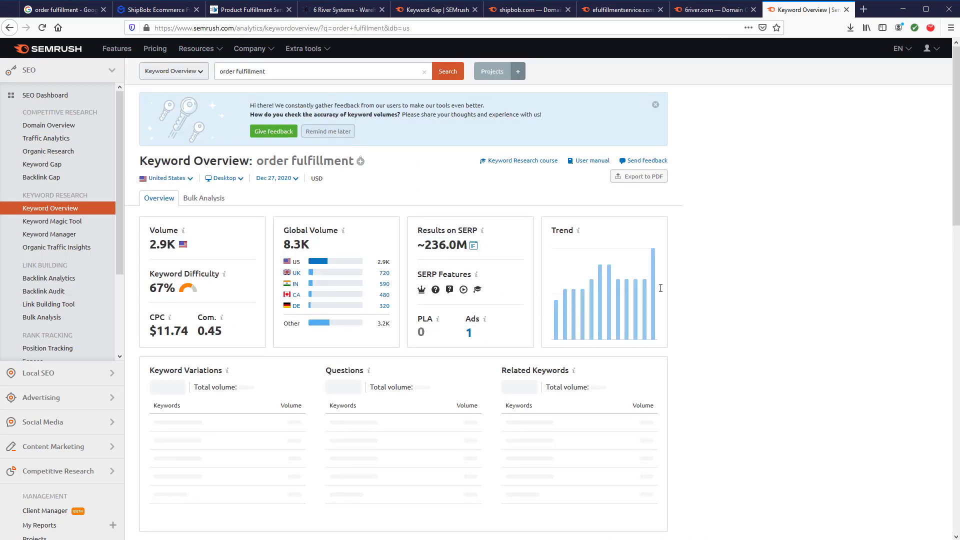
scroll(661, 288, "down", 2)
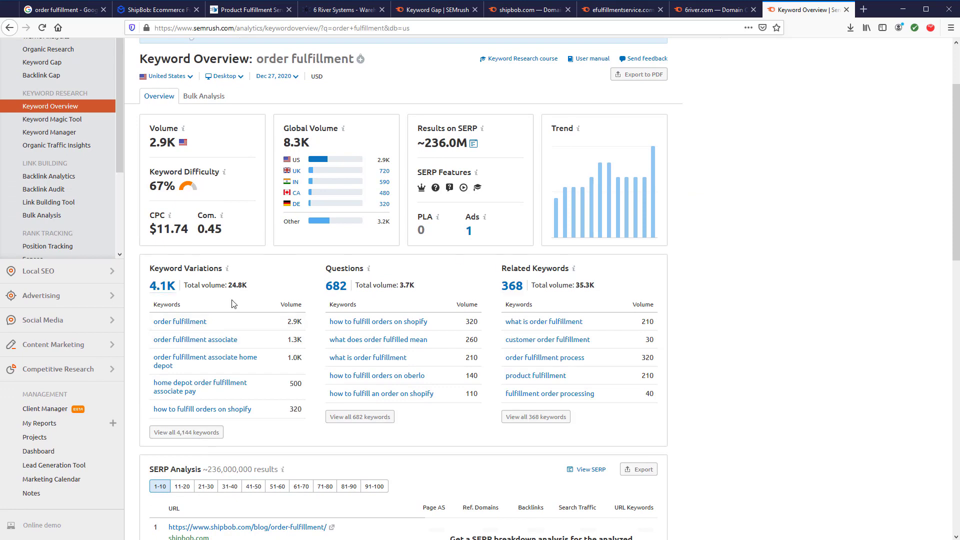
scroll(195, 293, "down", 1)
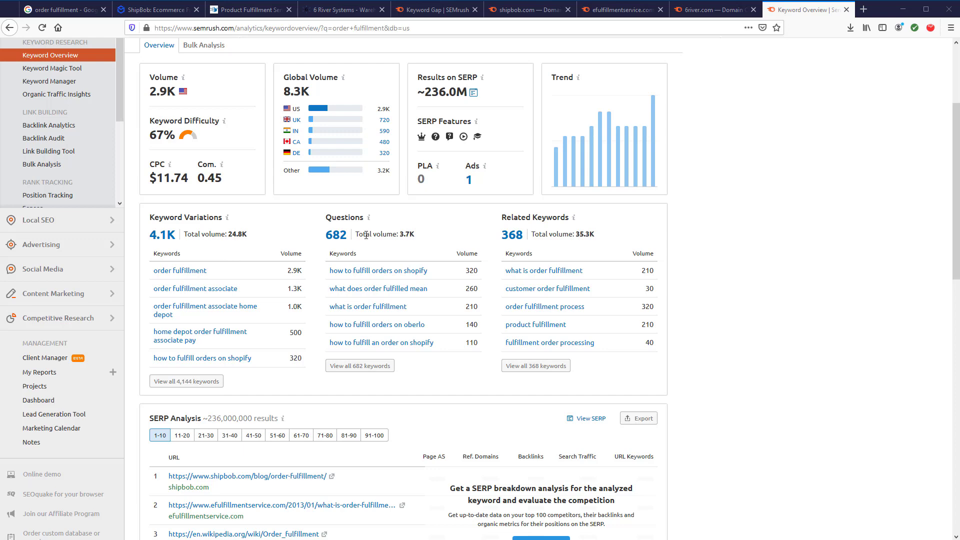
Return to the Keyword Gap comparison and try the competitors' position filter at Top 50 before narrowing it to Top 10
left_click(413, 13)
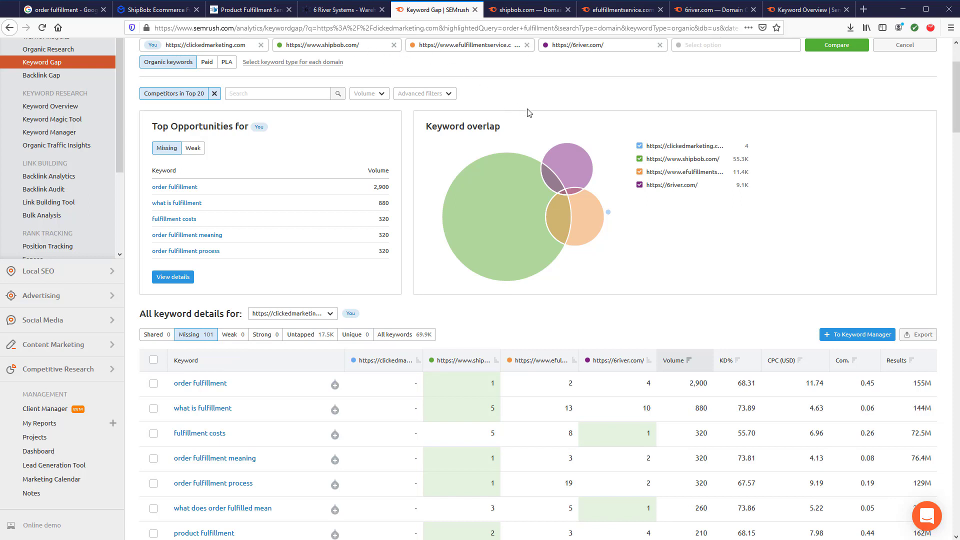
left_click(201, 96)
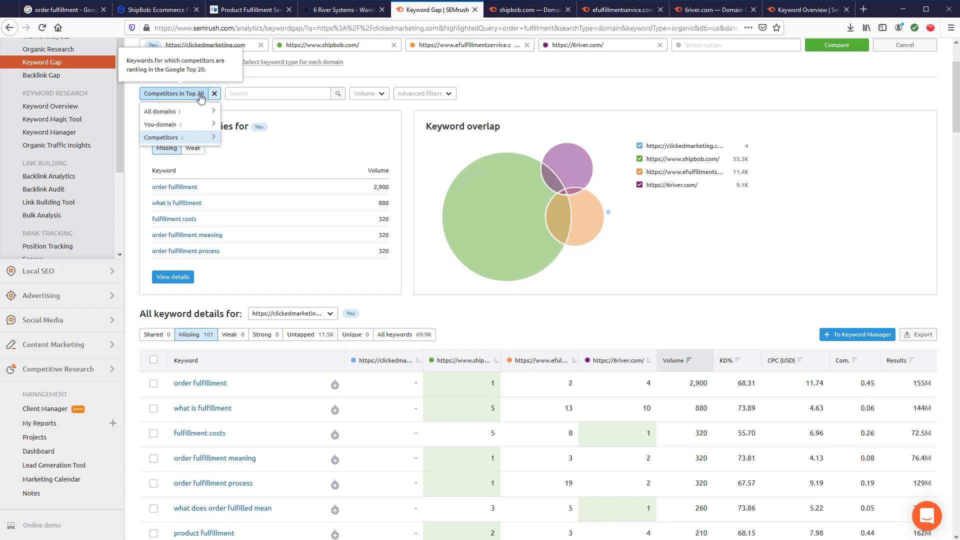
mouse_move(181, 138)
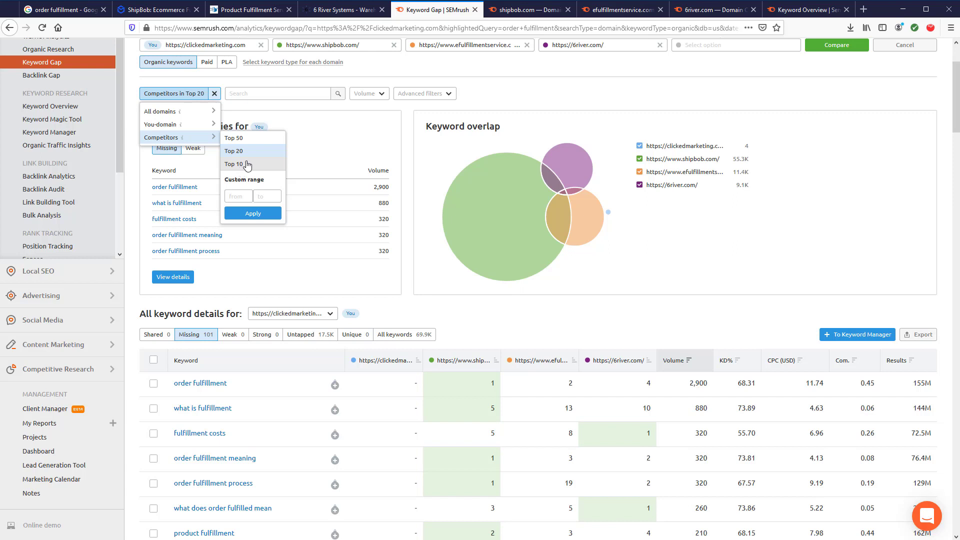
left_click(257, 144)
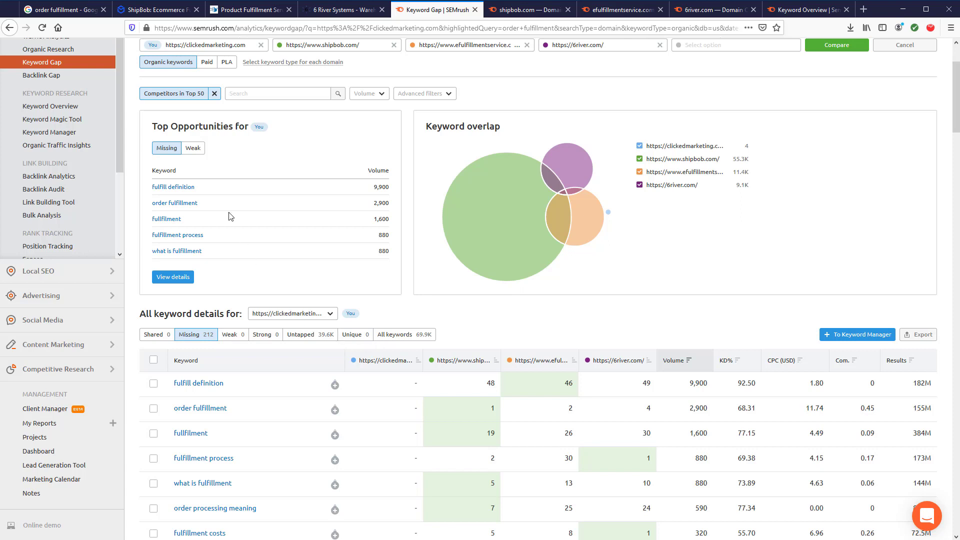
left_click(193, 97)
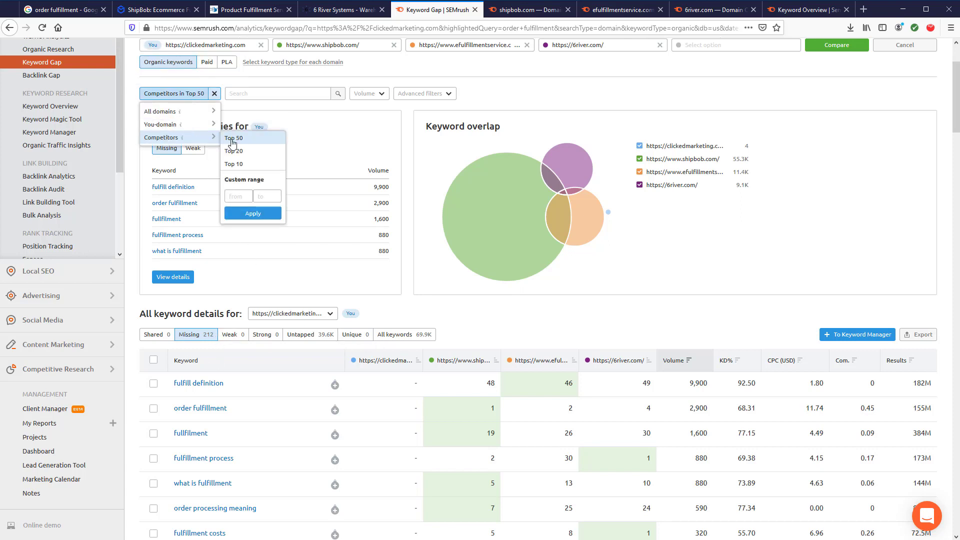
left_click(252, 164)
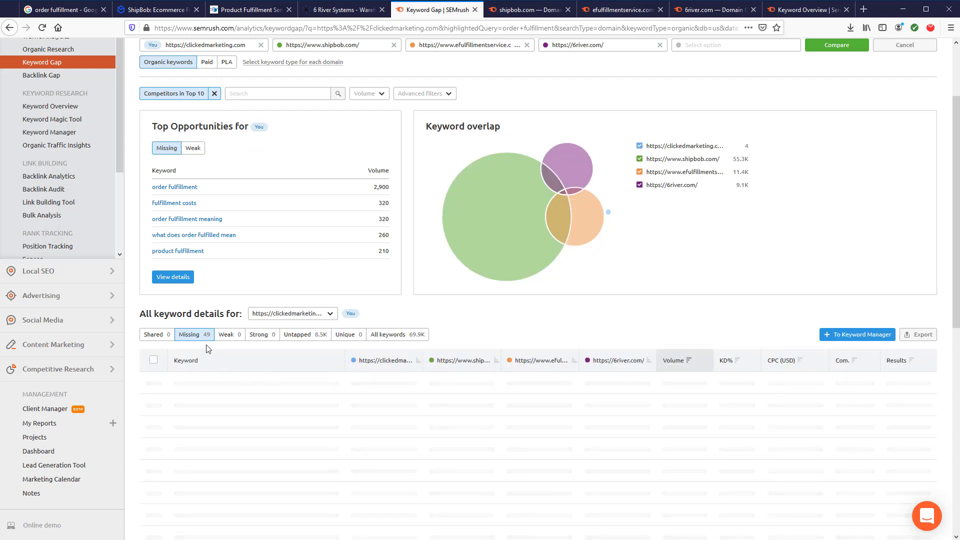